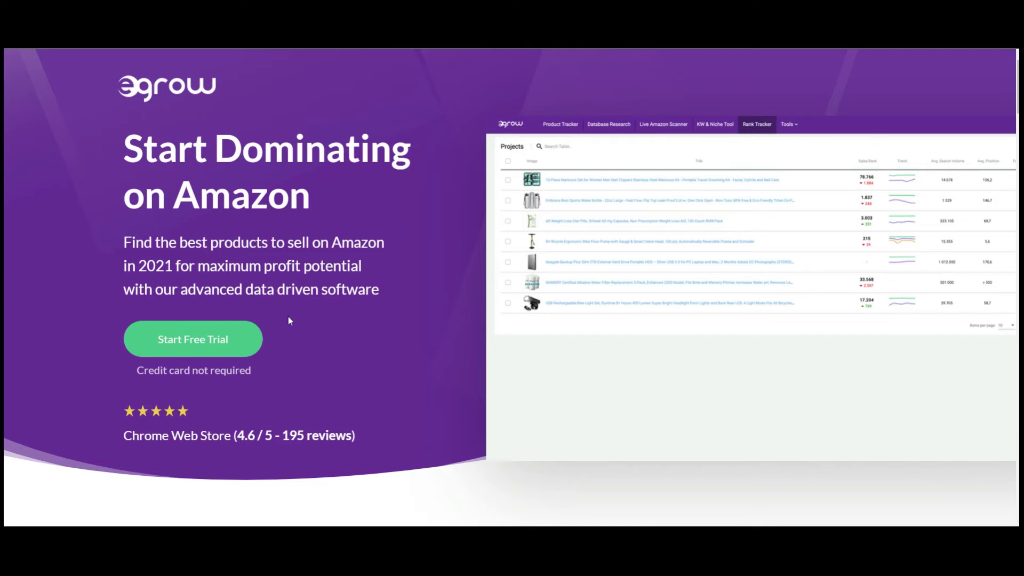
Step: Look through the Egrow landing page, covering its research tools, supported Amazon marketplaces and product-finding overview
{"action": "scroll", "coordinate": [288, 317], "scroll_direction": "down", "scroll_amount": 6}
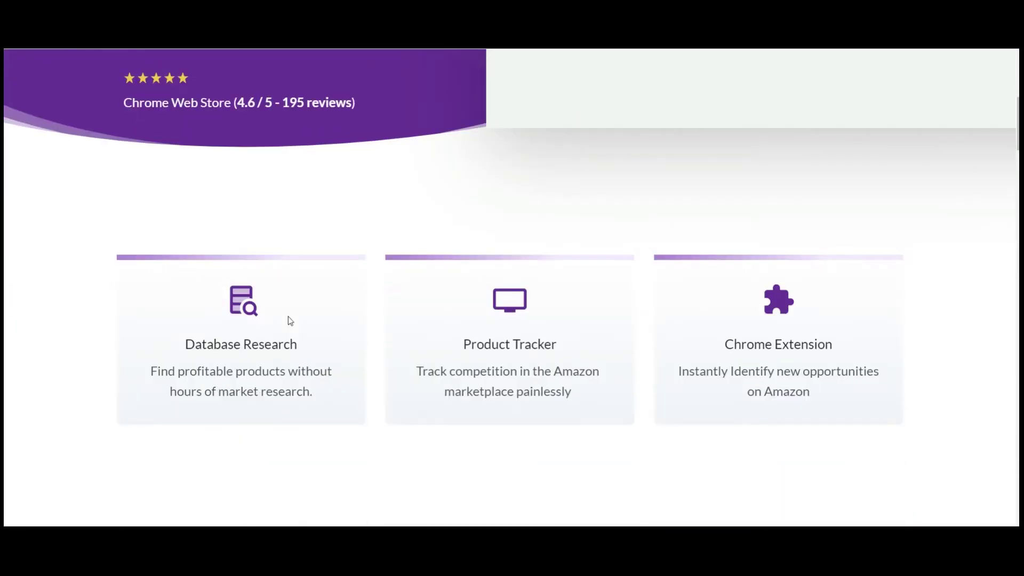
{"action": "scroll", "coordinate": [288, 317], "scroll_direction": "down", "scroll_amount": 1}
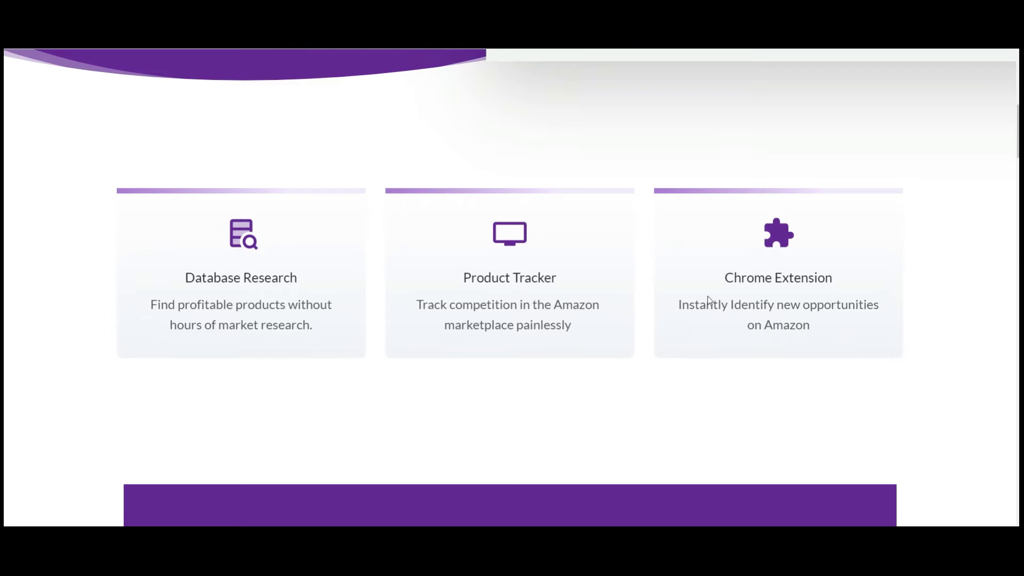
{"action": "scroll", "coordinate": [634, 325], "scroll_direction": "down", "scroll_amount": 2}
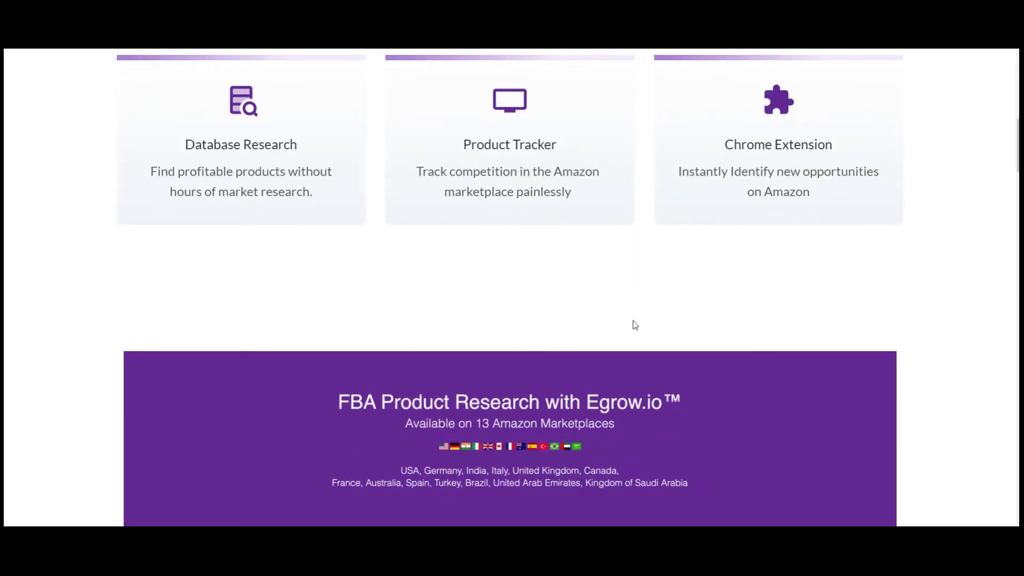
{"action": "scroll", "coordinate": [635, 325], "scroll_direction": "down", "scroll_amount": 1}
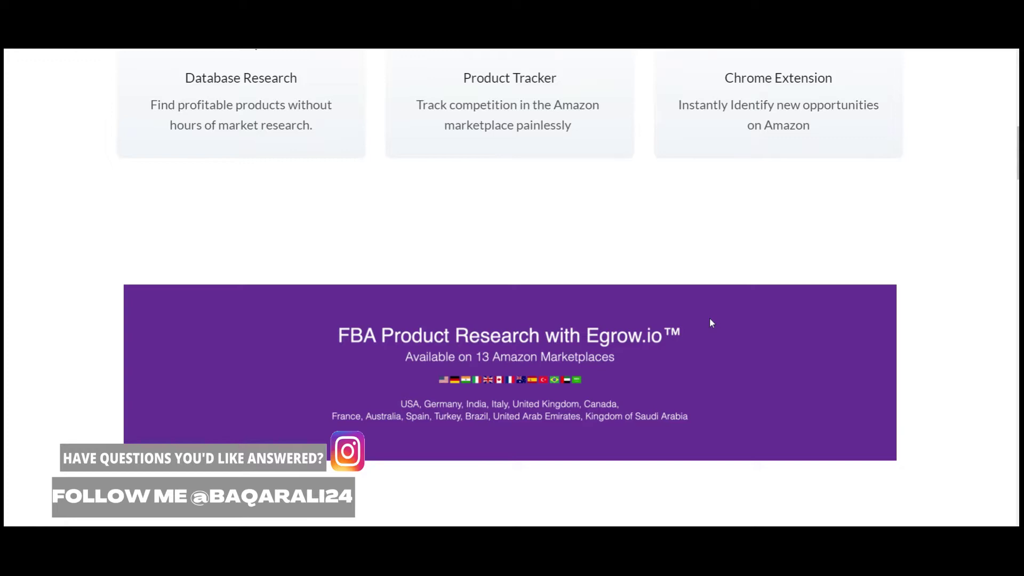
{"action": "scroll", "coordinate": [623, 335], "scroll_direction": "down", "scroll_amount": 5}
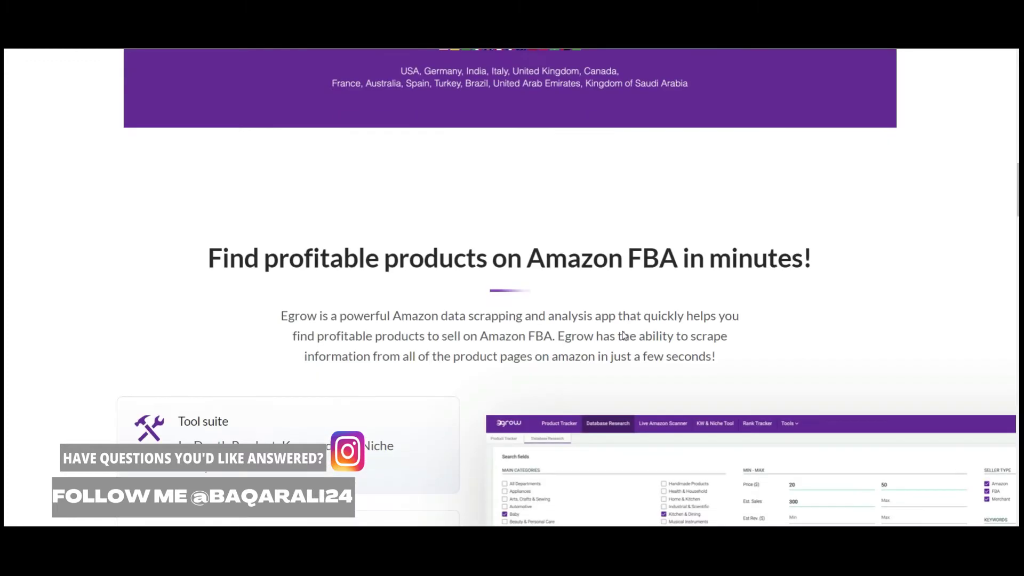
{"action": "scroll", "coordinate": [622, 335], "scroll_direction": "down", "scroll_amount": 3}
{"action": "scroll", "coordinate": [622, 335], "scroll_direction": "up", "scroll_amount": 10}
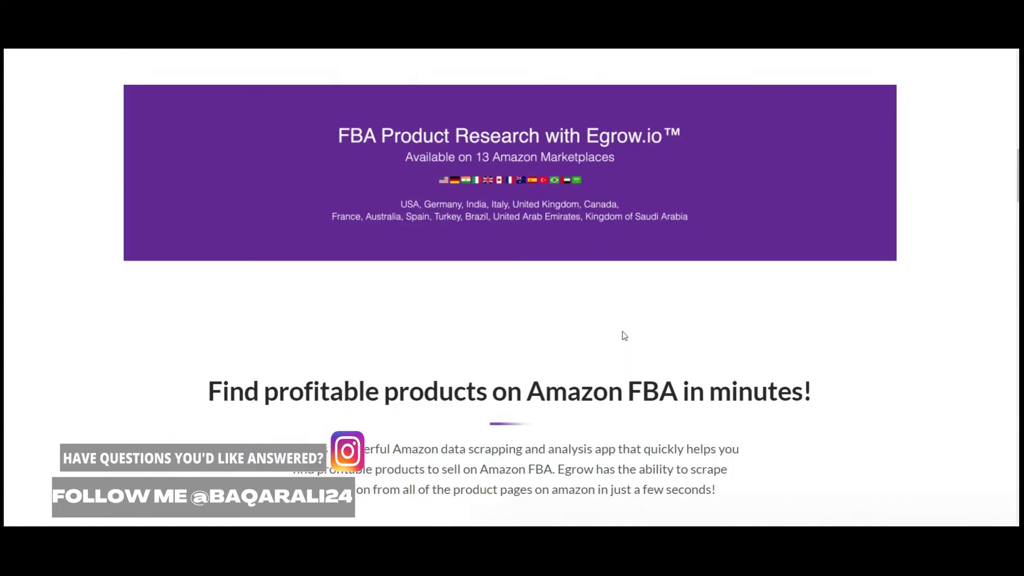
{"action": "scroll", "coordinate": [624, 335], "scroll_direction": "up", "scroll_amount": 5}
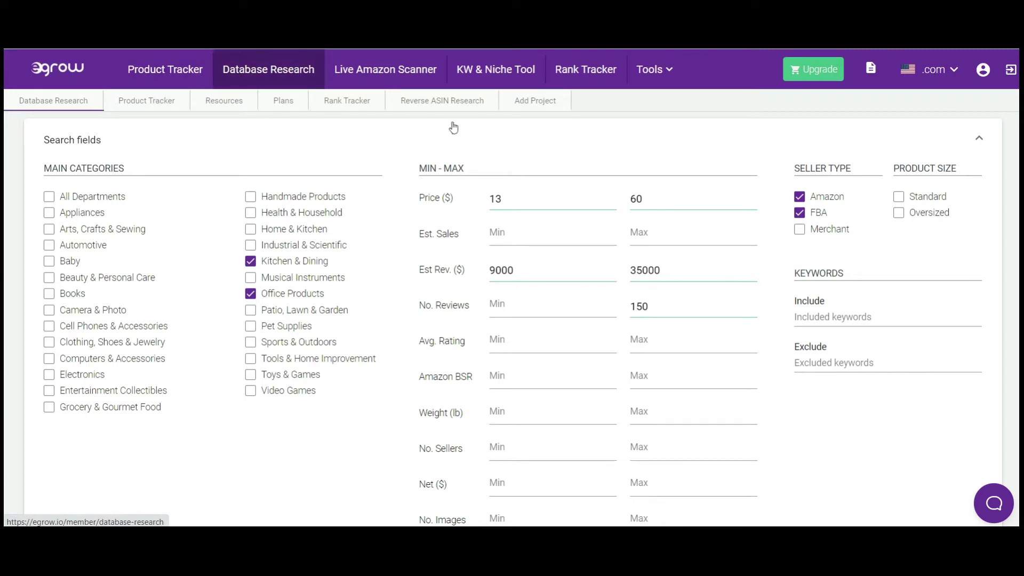
Step: Open Database Research and examine the minimum and maximum price filters
{"action": "left_click", "coordinate": [268, 76]}
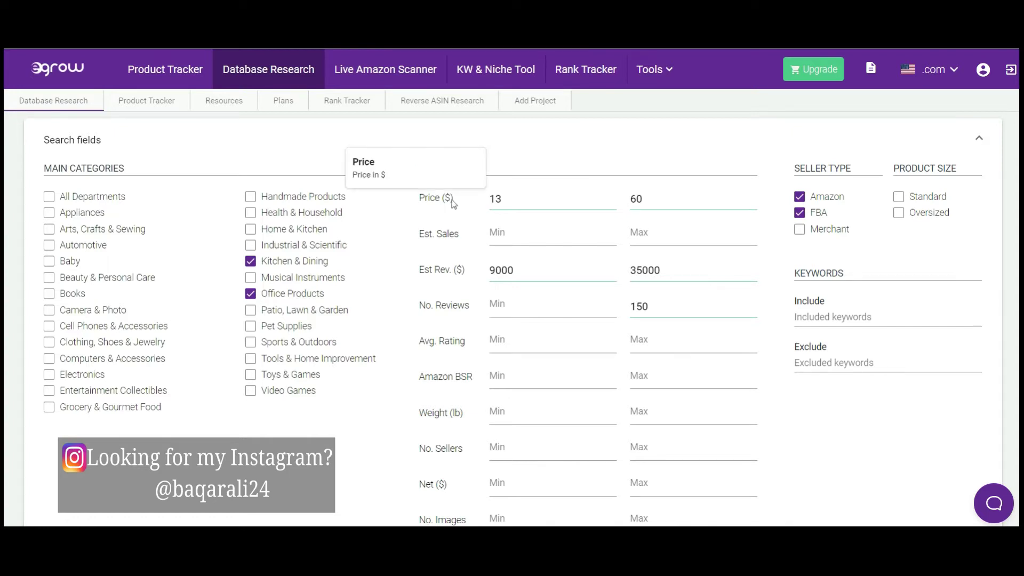
{"action": "left_click", "coordinate": [515, 198]}
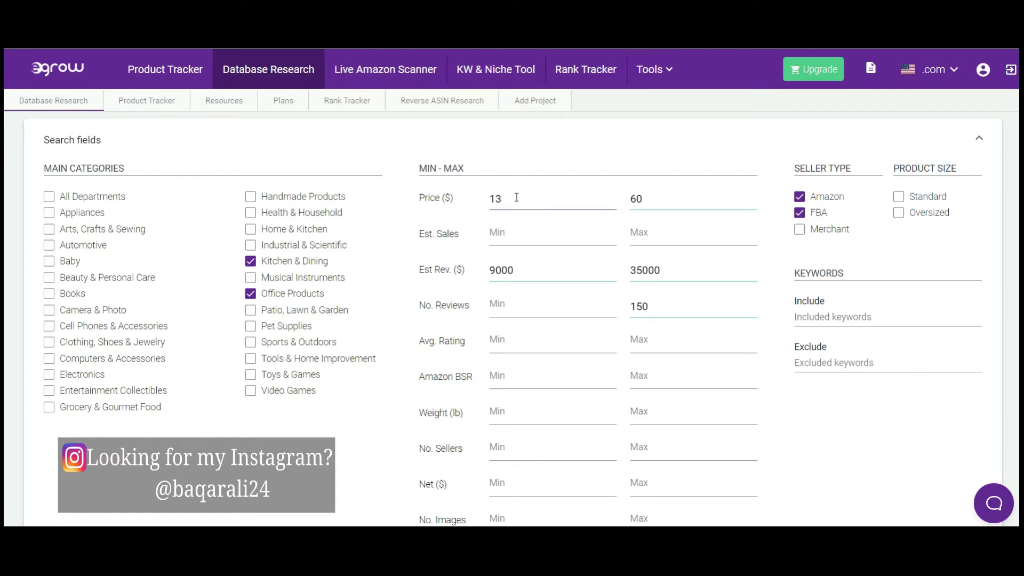
{"action": "left_click", "coordinate": [666, 200]}
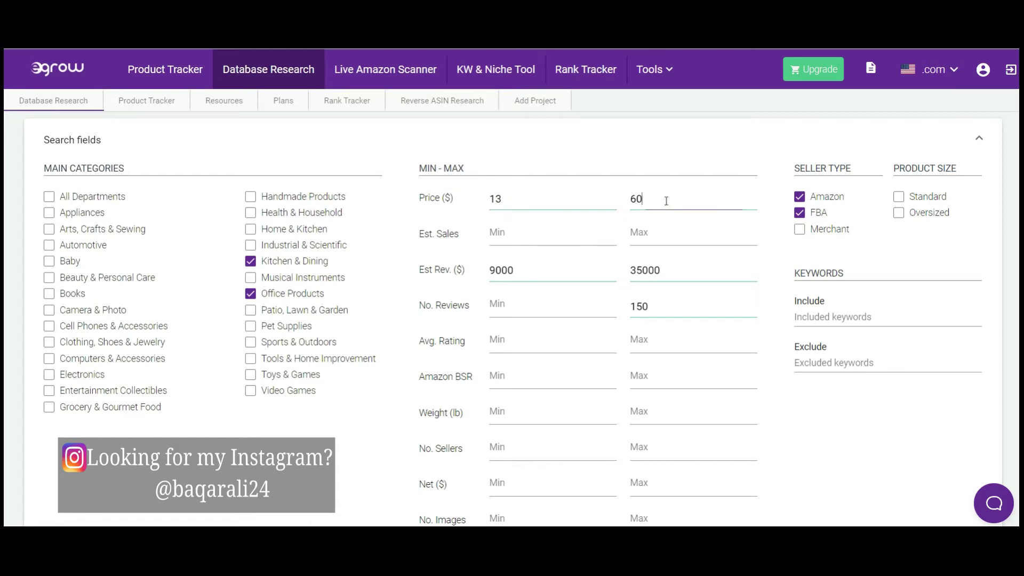
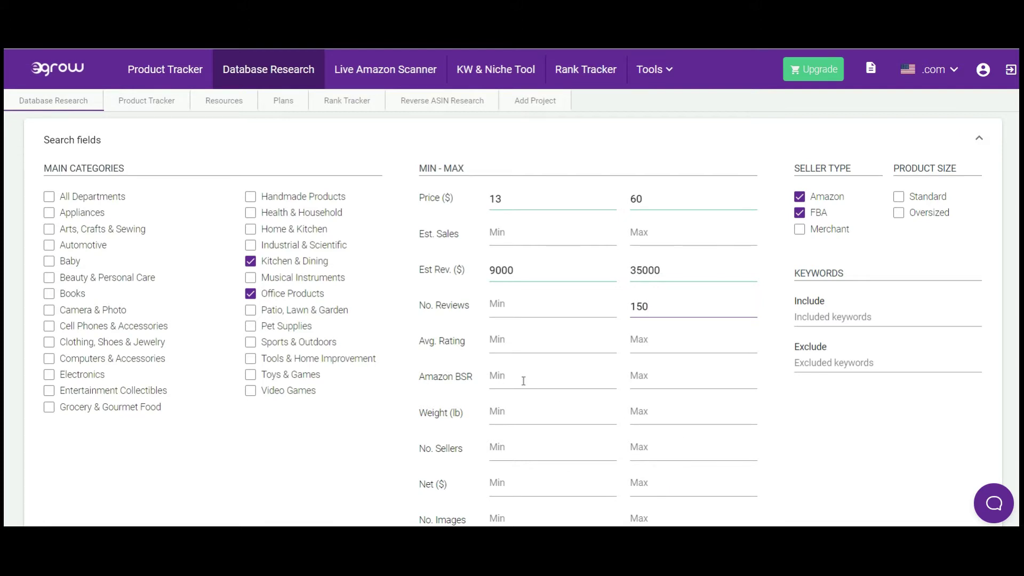
Step: Examine the remaining min-max search filters, from average rating and Amazon BSR down to number of images and LQS
{"action": "scroll", "coordinate": [523, 380], "scroll_direction": "down", "scroll_amount": 1}
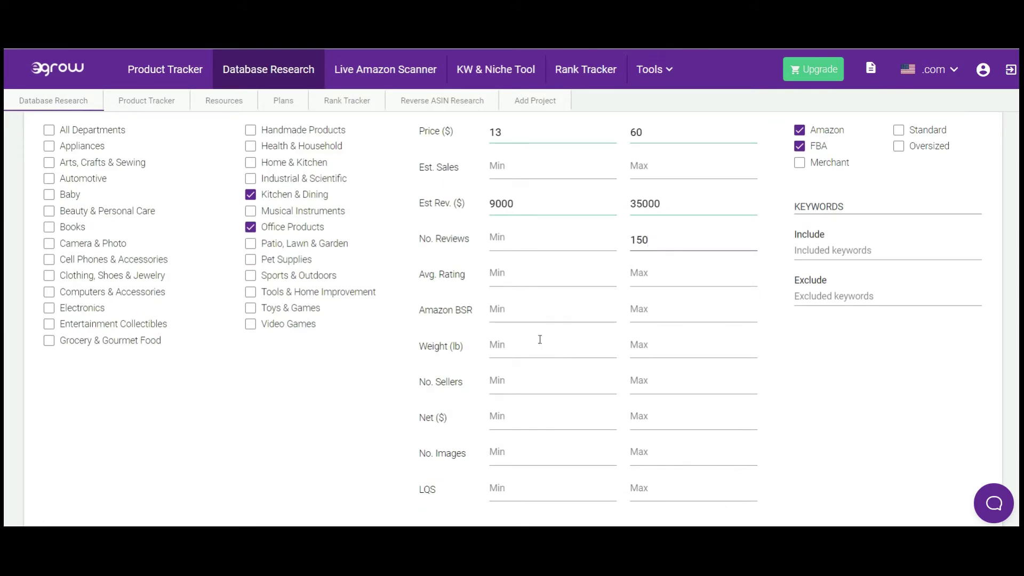
{"action": "mouse_move", "coordinate": [432, 281]}
{"action": "scroll", "coordinate": [549, 363], "scroll_direction": "up", "scroll_amount": 1}
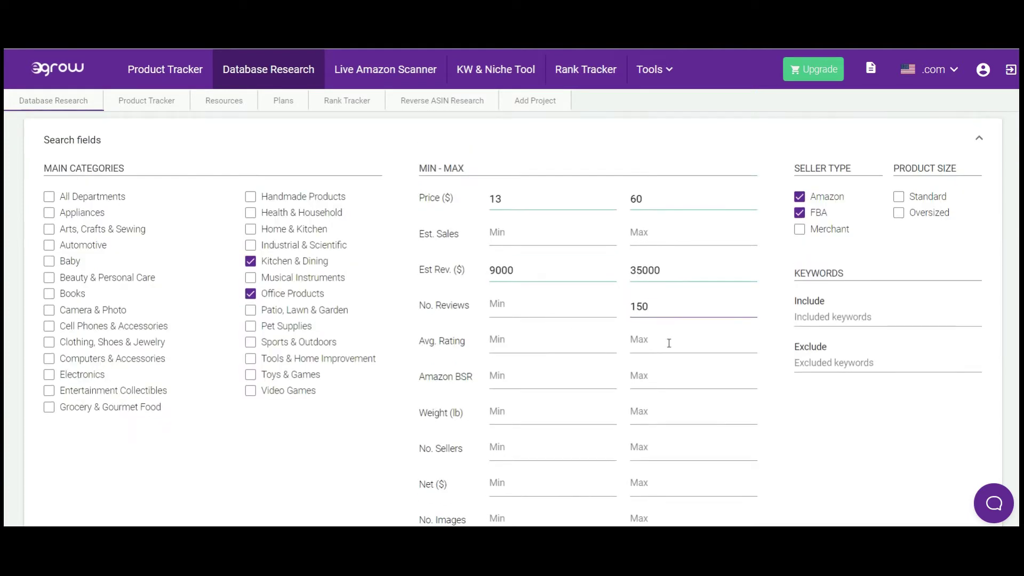
{"action": "scroll", "coordinate": [547, 366], "scroll_direction": "down", "scroll_amount": 1}
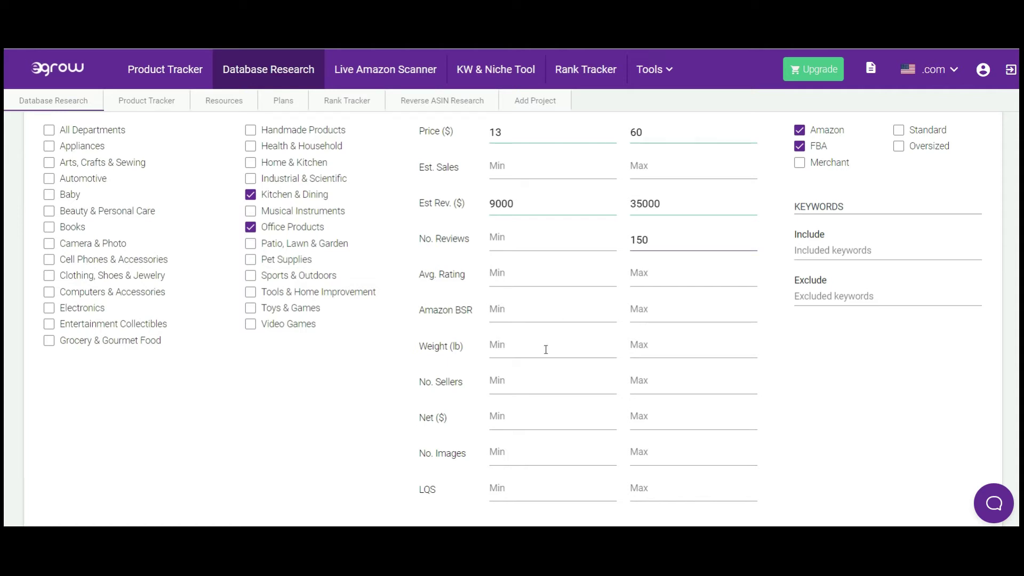
{"action": "scroll", "coordinate": [544, 350], "scroll_direction": "up", "scroll_amount": 1}
{"action": "scroll", "coordinate": [545, 350], "scroll_direction": "down", "scroll_amount": 1}
{"action": "scroll", "coordinate": [596, 390], "scroll_direction": "down", "scroll_amount": 1}
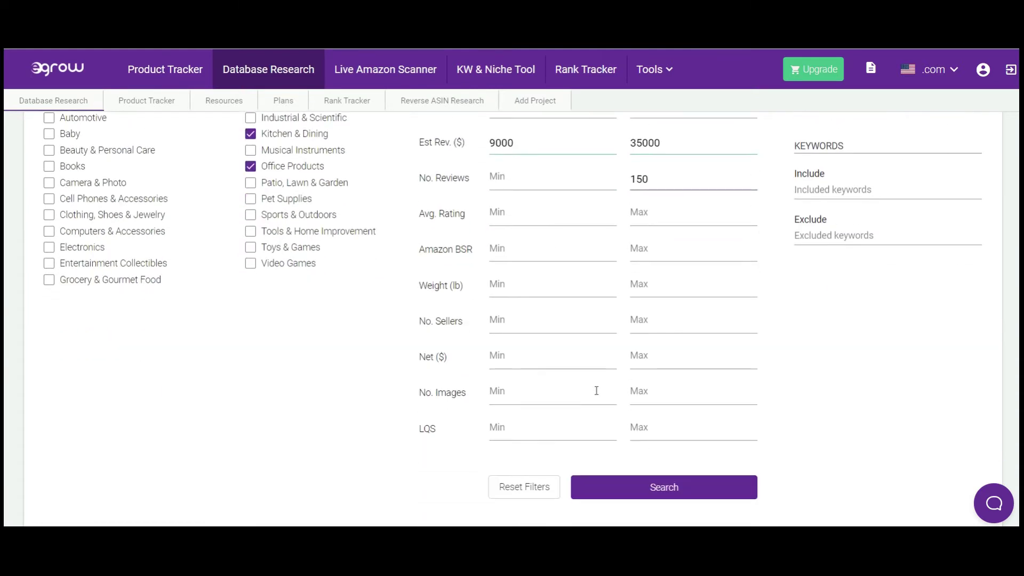
Step: Restrict the product size filter to Standard
{"action": "scroll", "coordinate": [597, 390], "scroll_direction": "up", "scroll_amount": 1}
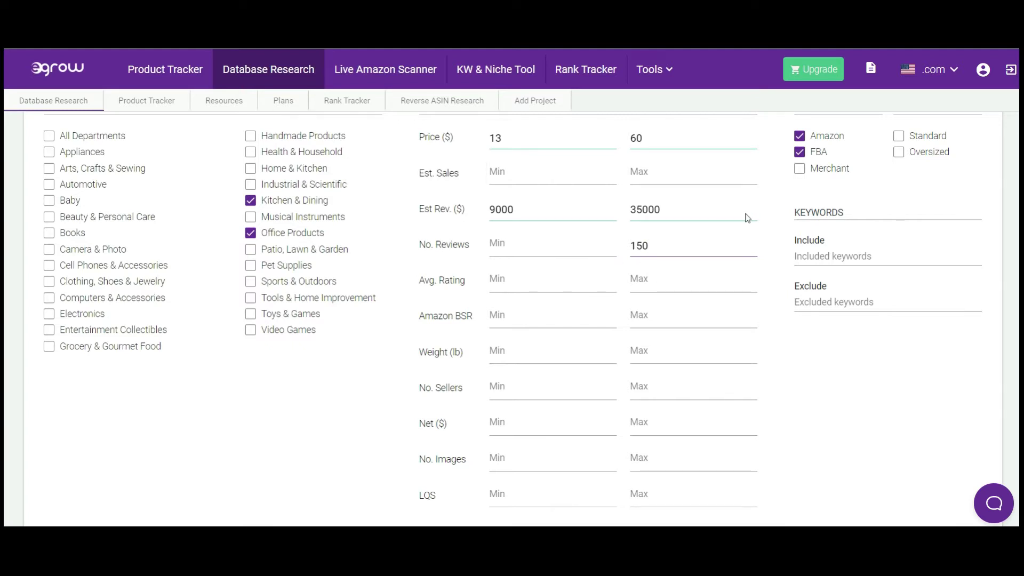
{"action": "scroll", "coordinate": [805, 176], "scroll_direction": "up", "scroll_amount": 2}
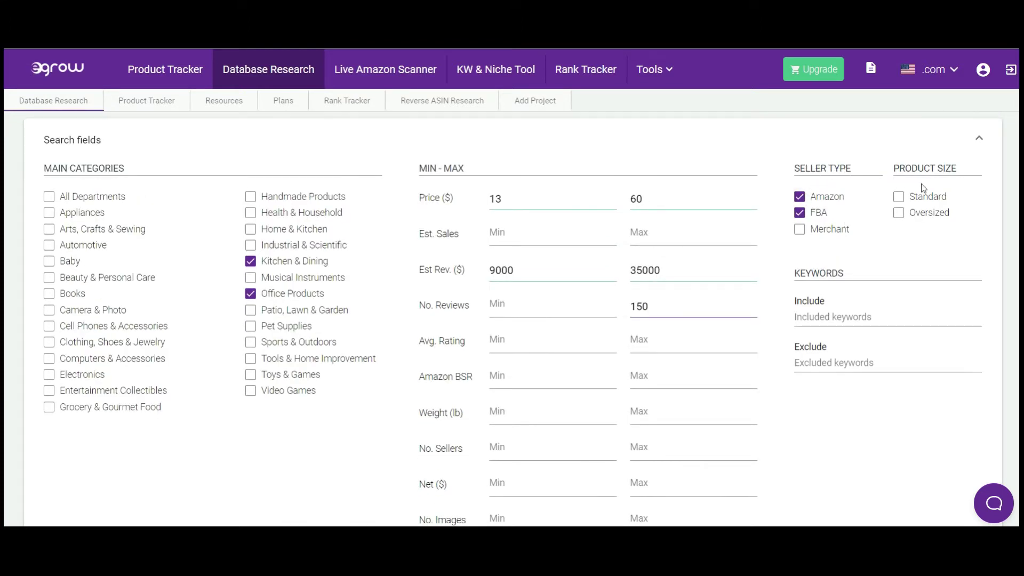
{"action": "left_click", "coordinate": [897, 198]}
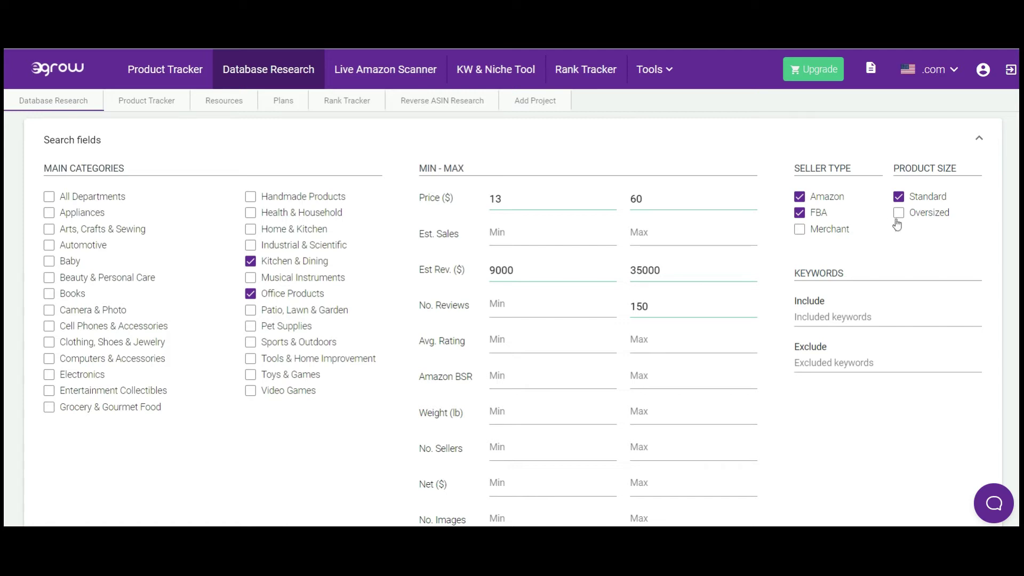
{"action": "left_click", "coordinate": [798, 234]}
{"action": "left_click", "coordinate": [798, 233]}
{"action": "left_click", "coordinate": [800, 197]}
{"action": "left_click", "coordinate": [800, 198]}
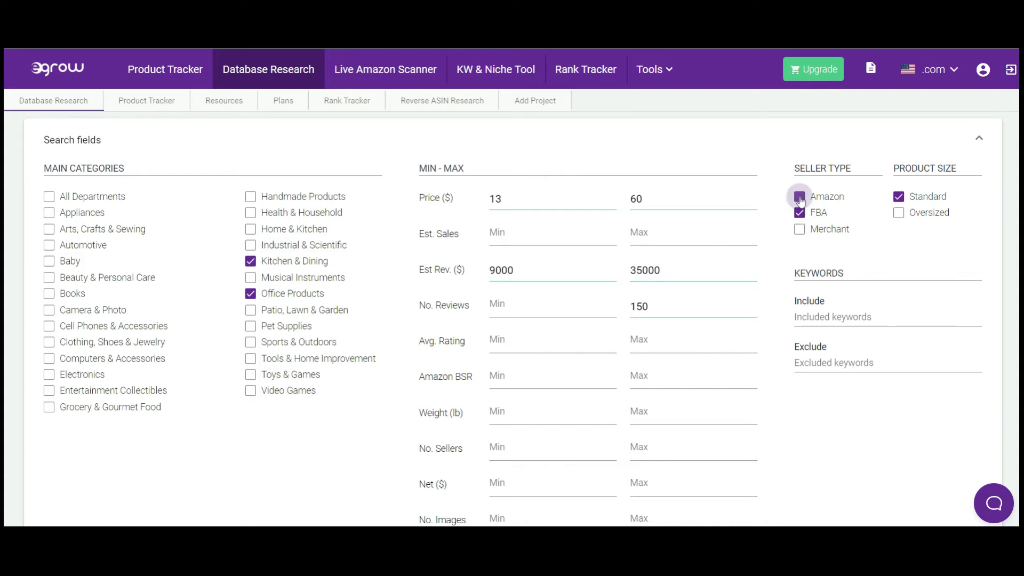
Step: Leave the included and excluded keywords empty and run the product search with the current filters
{"action": "scroll", "coordinate": [880, 238], "scroll_direction": "down", "scroll_amount": 1}
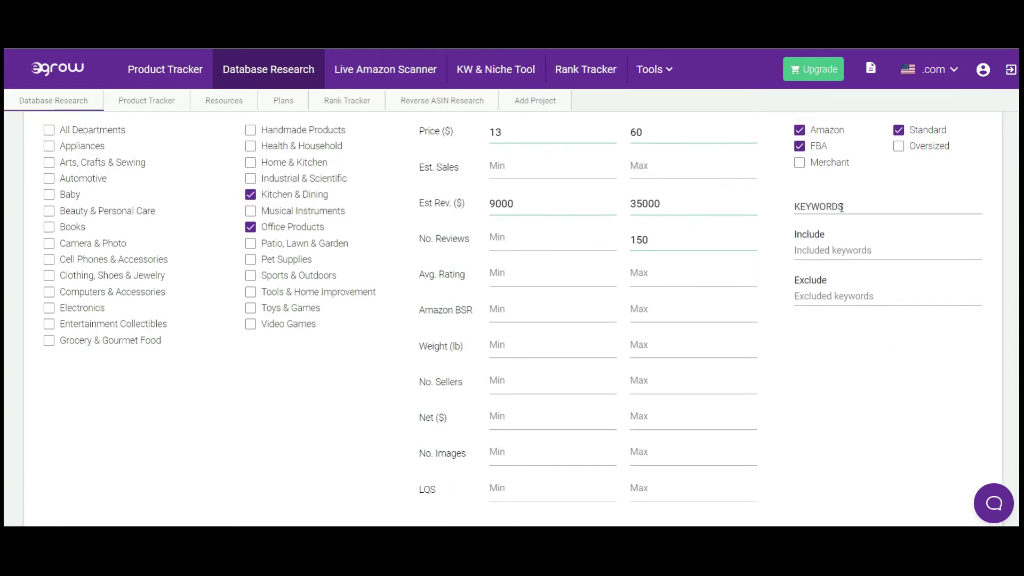
{"action": "mouse_move", "coordinate": [833, 247]}
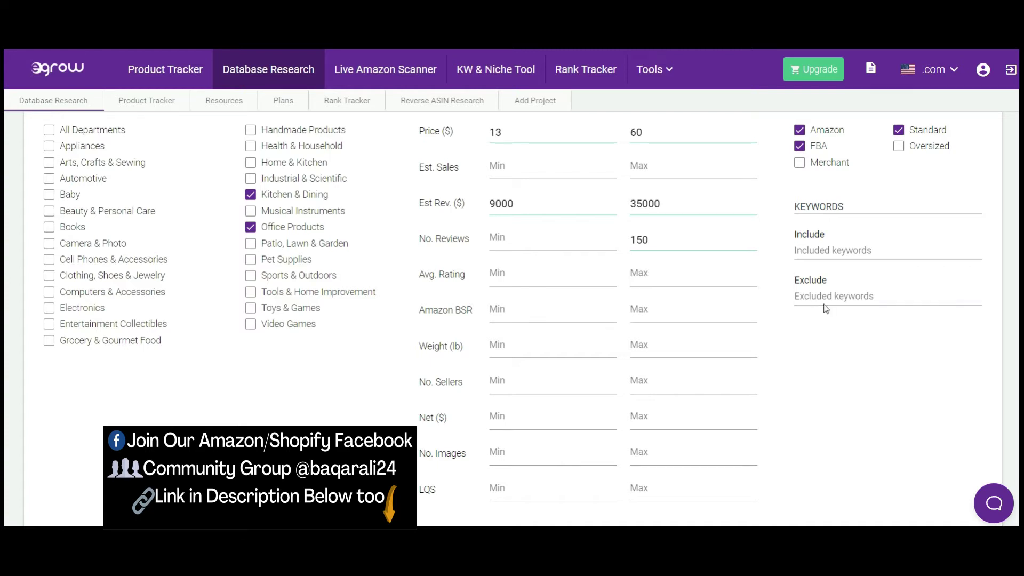
{"action": "scroll", "coordinate": [754, 375], "scroll_direction": "up", "scroll_amount": 2}
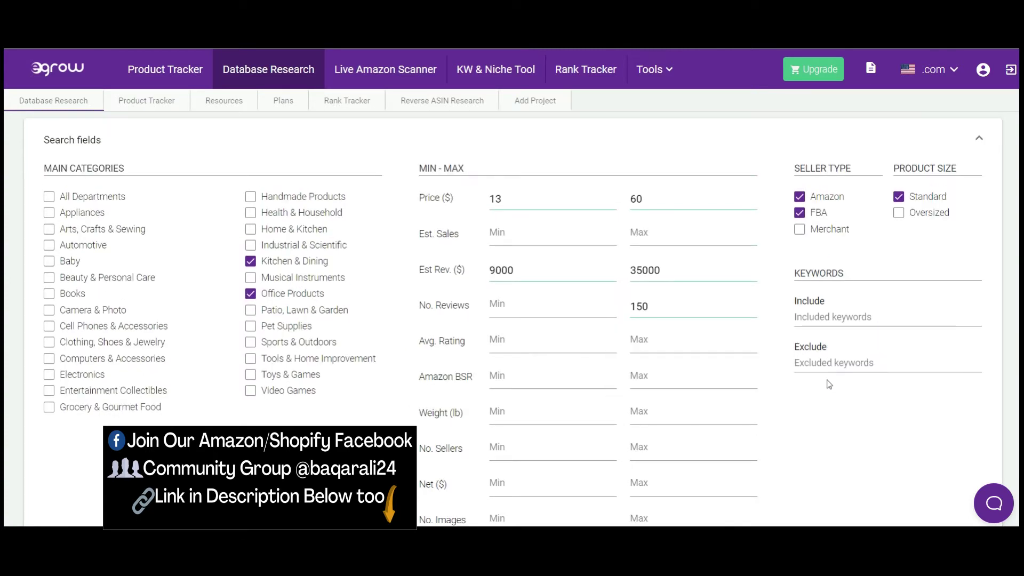
{"action": "scroll", "coordinate": [830, 384], "scroll_direction": "down", "scroll_amount": 2}
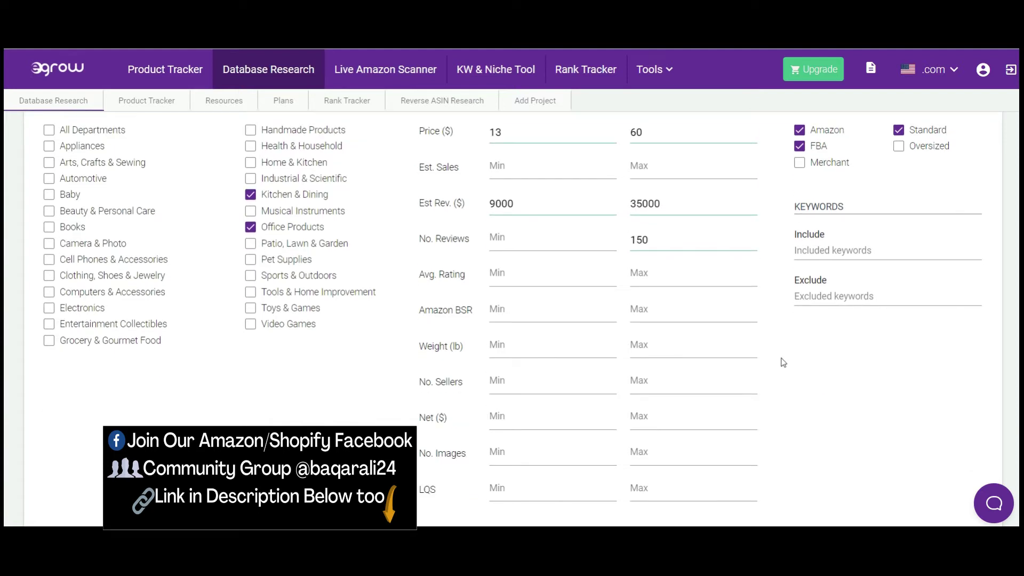
{"action": "scroll", "coordinate": [783, 365], "scroll_direction": "up", "scroll_amount": 2}
{"action": "scroll", "coordinate": [783, 365], "scroll_direction": "down", "scroll_amount": 4}
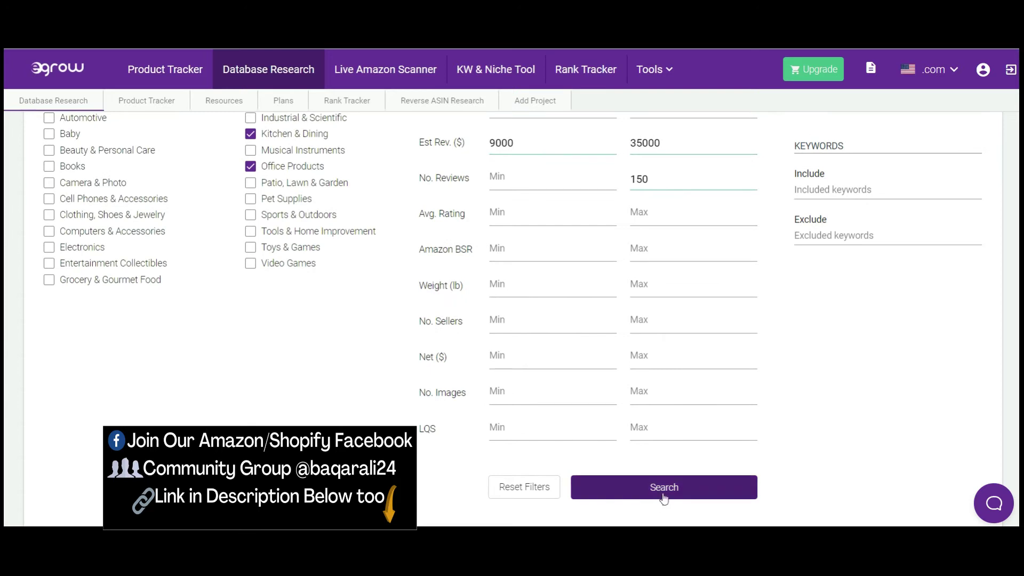
{"action": "left_click", "coordinate": [662, 499]}
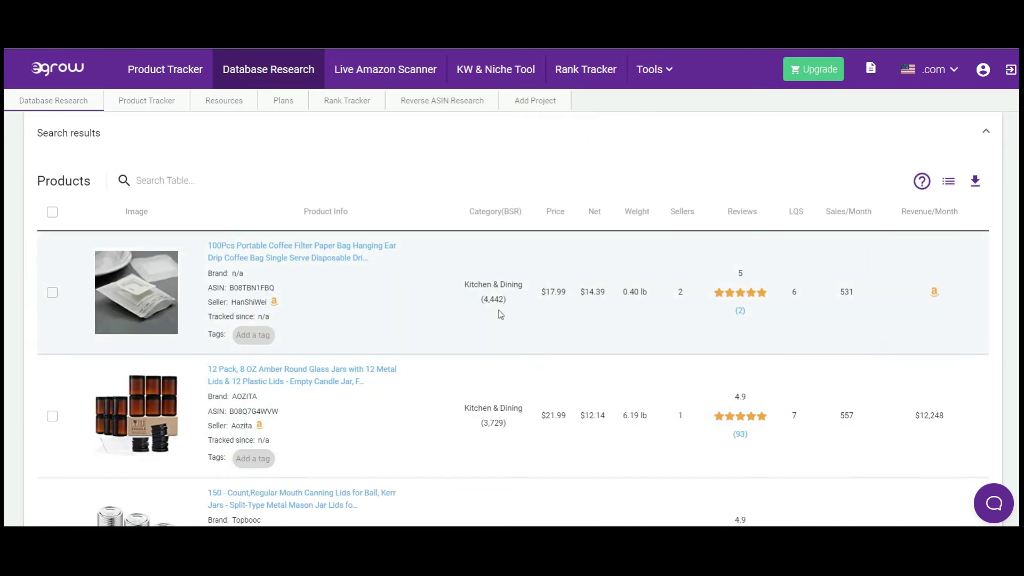
Step: Examine the search results, comparing the products' price, net, weight, sellers, reviews, monthly sales and monthly revenue
{"action": "scroll", "coordinate": [498, 309], "scroll_direction": "down", "scroll_amount": 1}
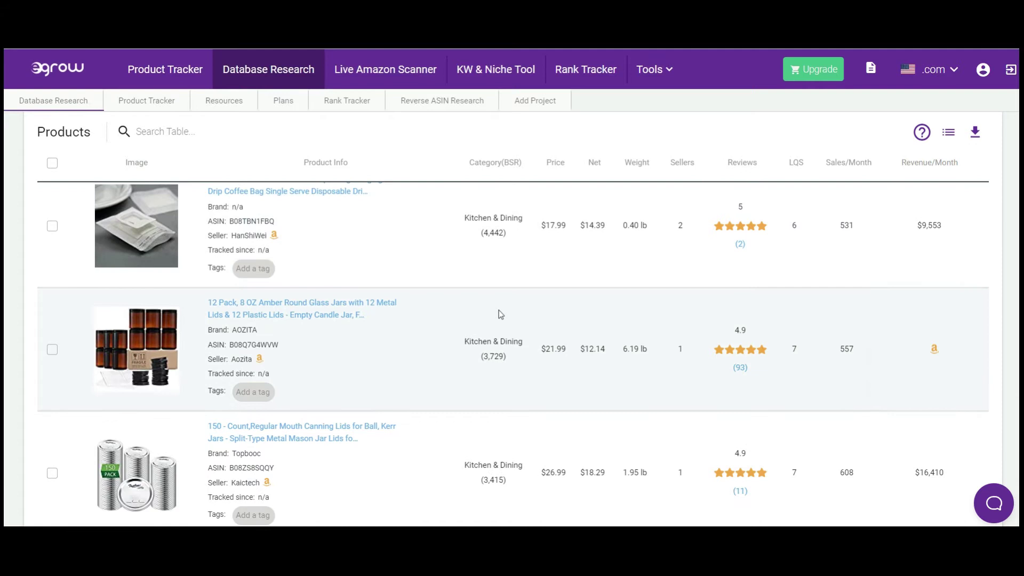
{"action": "scroll", "coordinate": [498, 310], "scroll_direction": "up", "scroll_amount": 1}
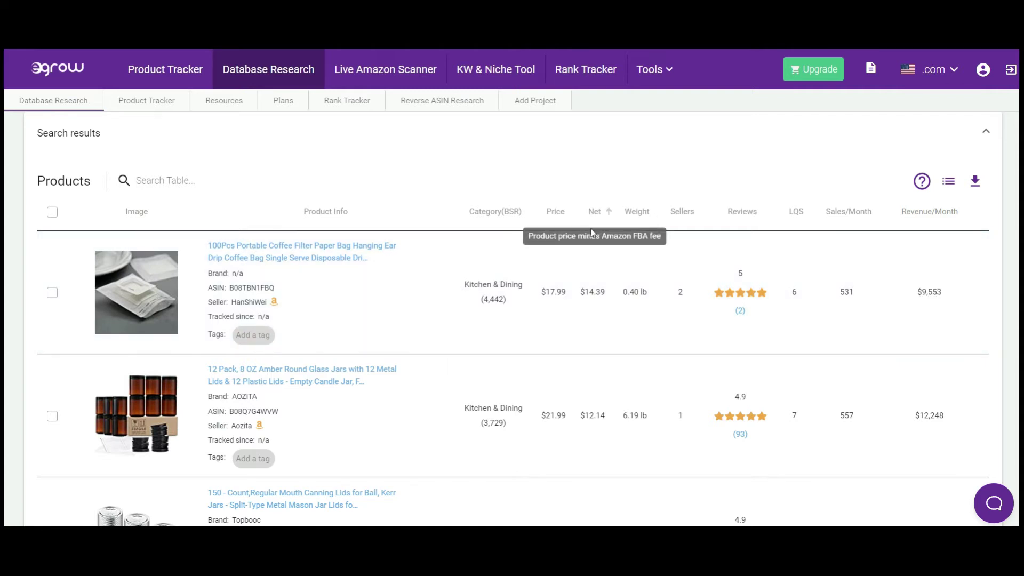
{"action": "mouse_move", "coordinate": [600, 293]}
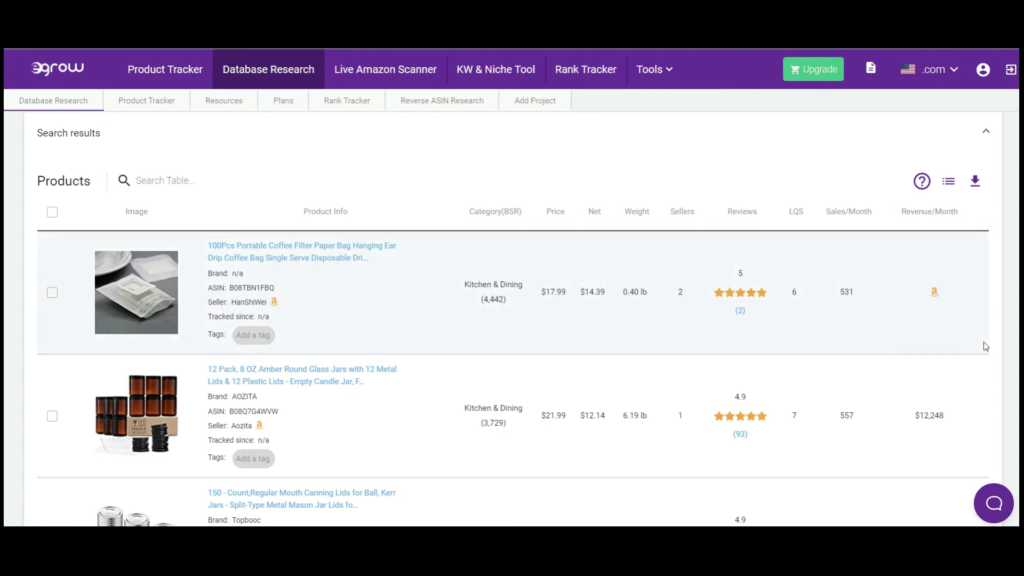
{"action": "scroll", "coordinate": [986, 347], "scroll_direction": "down", "scroll_amount": 2}
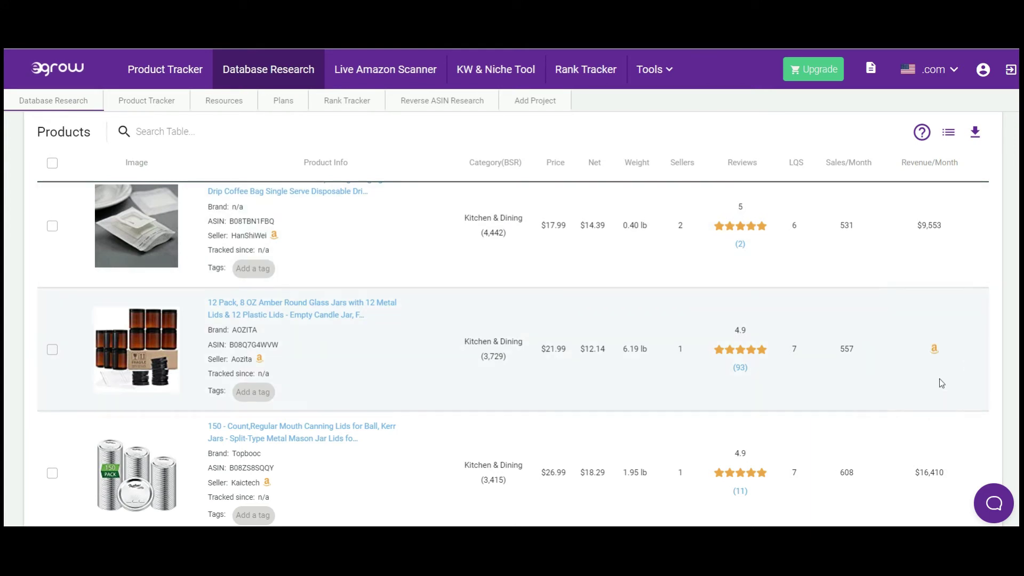
{"action": "scroll", "coordinate": [942, 379], "scroll_direction": "down", "scroll_amount": 1}
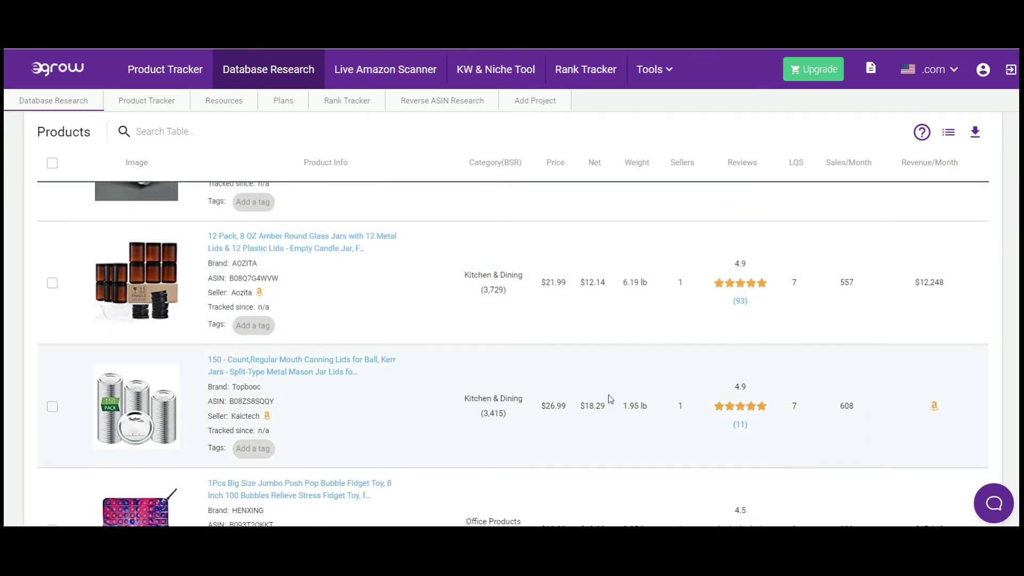
{"action": "scroll", "coordinate": [611, 398], "scroll_direction": "down", "scroll_amount": 1}
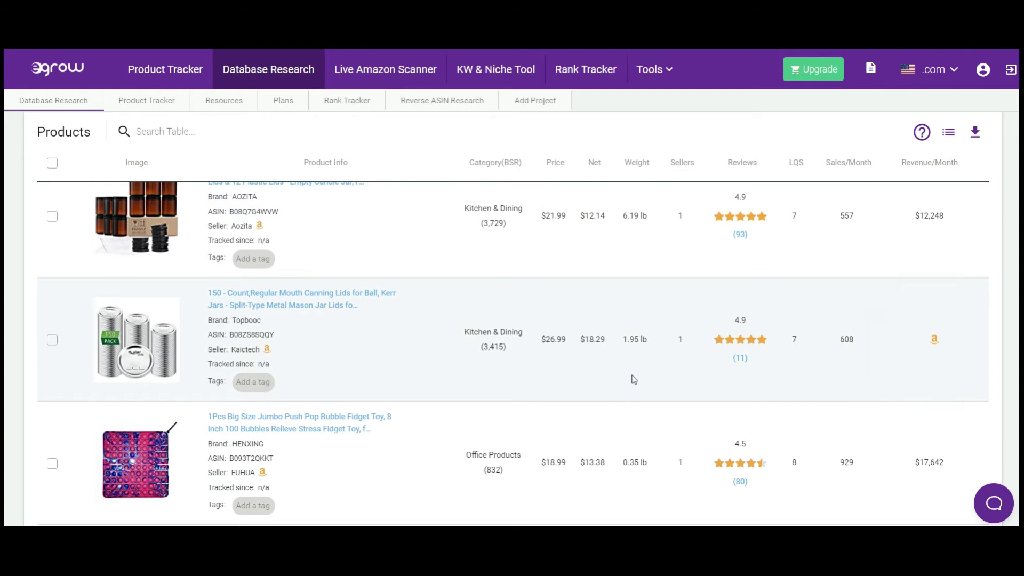
{"action": "mouse_move", "coordinate": [628, 344]}
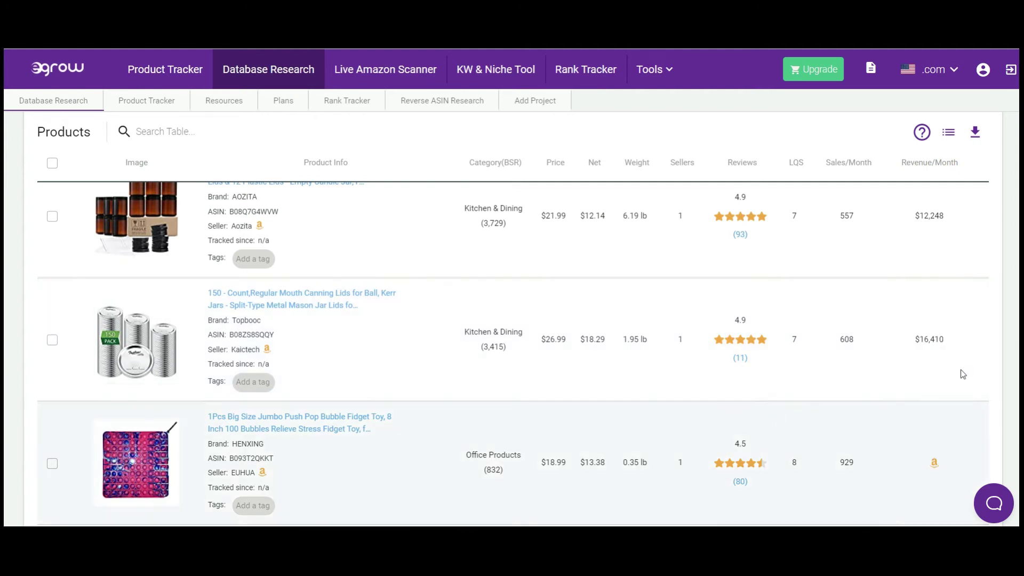
{"action": "scroll", "coordinate": [936, 415], "scroll_direction": "down", "scroll_amount": 2}
{"action": "scroll", "coordinate": [937, 417], "scroll_direction": "down", "scroll_amount": 5}
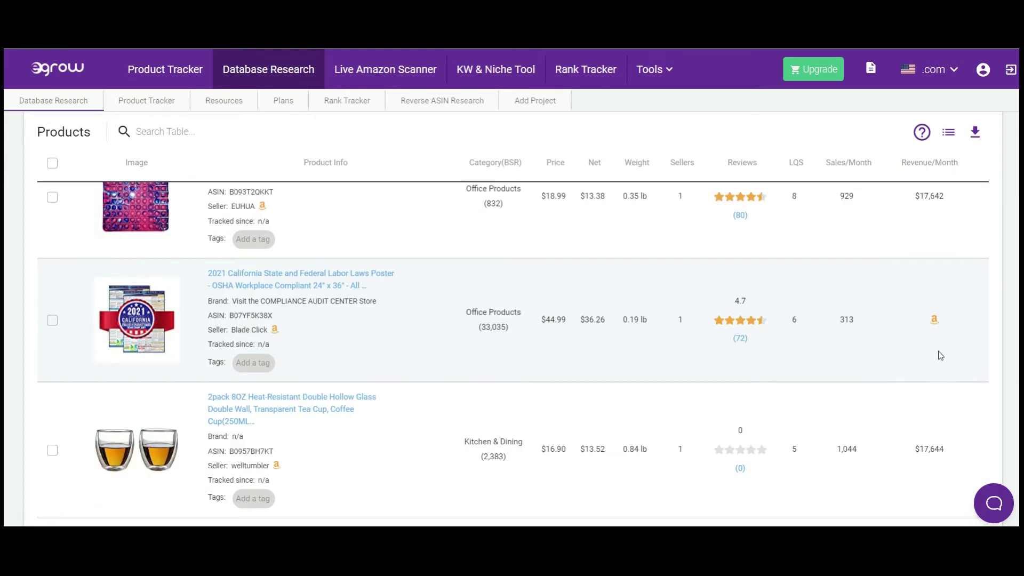
{"action": "scroll", "coordinate": [954, 431], "scroll_direction": "down", "scroll_amount": 4}
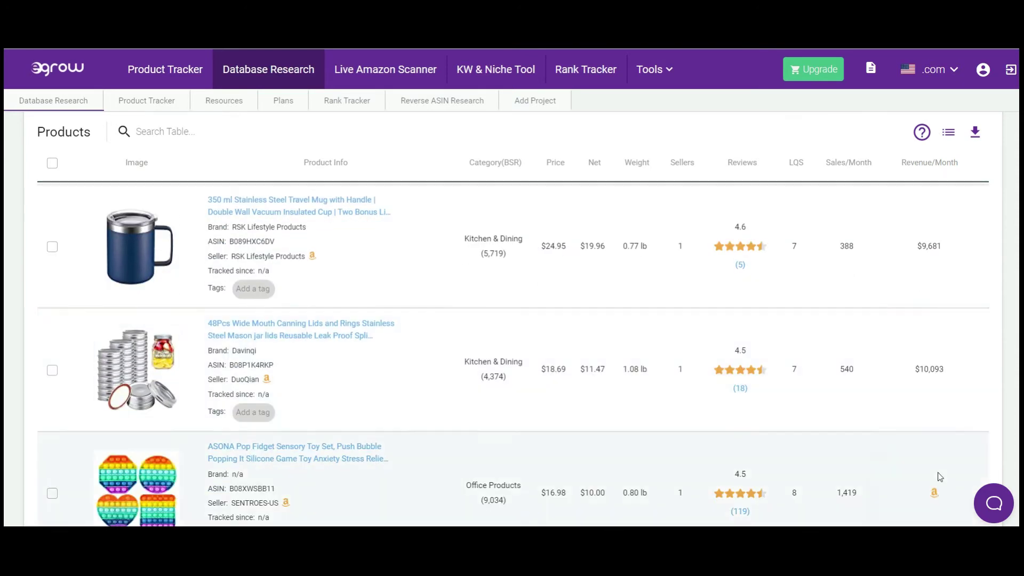
{"action": "scroll", "coordinate": [935, 469], "scroll_direction": "down", "scroll_amount": 1}
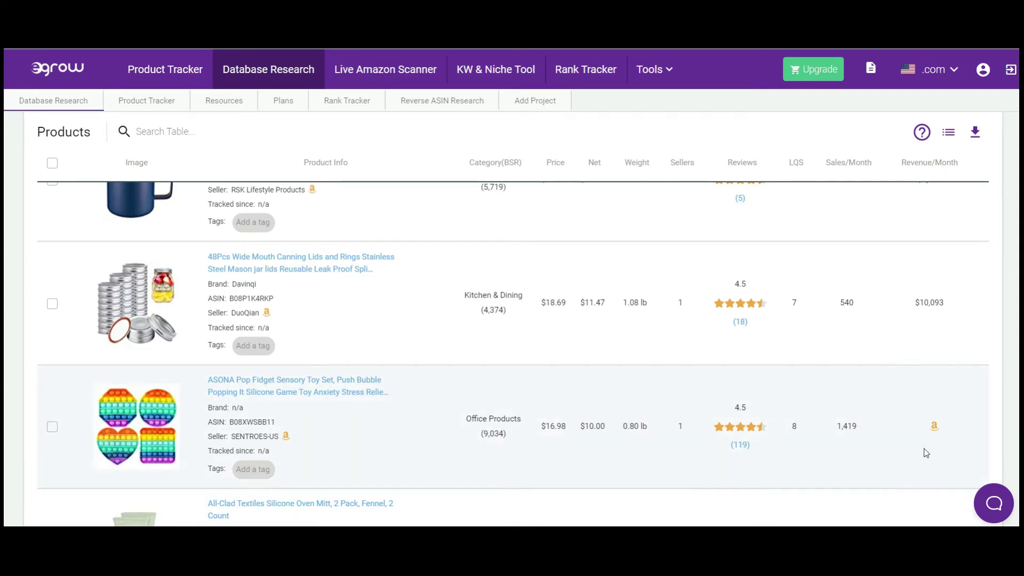
Step: Set the results table to show 20 items per page
{"action": "scroll", "coordinate": [800, 475], "scroll_direction": "down", "scroll_amount": 2}
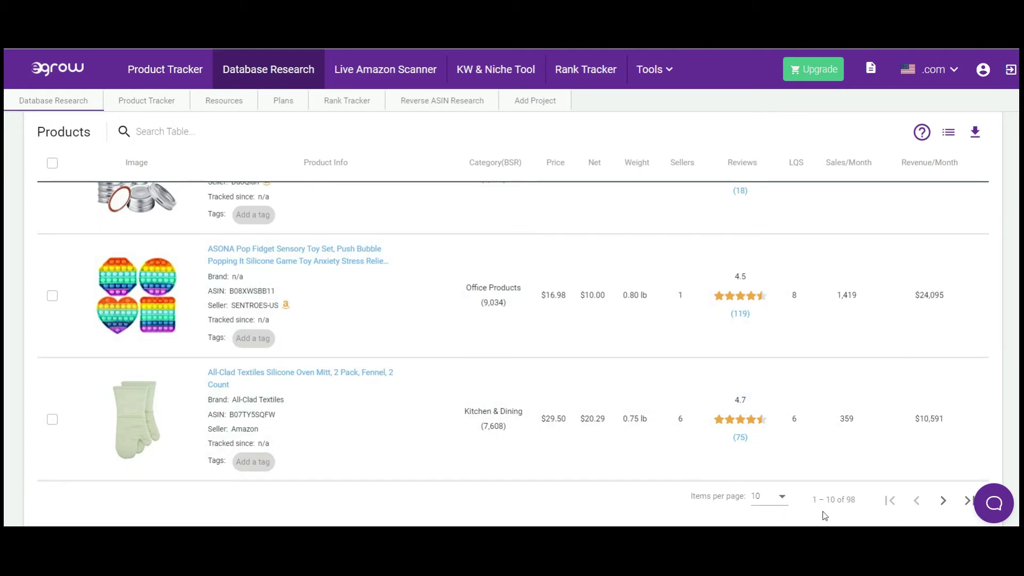
{"action": "left_click", "coordinate": [782, 497]}
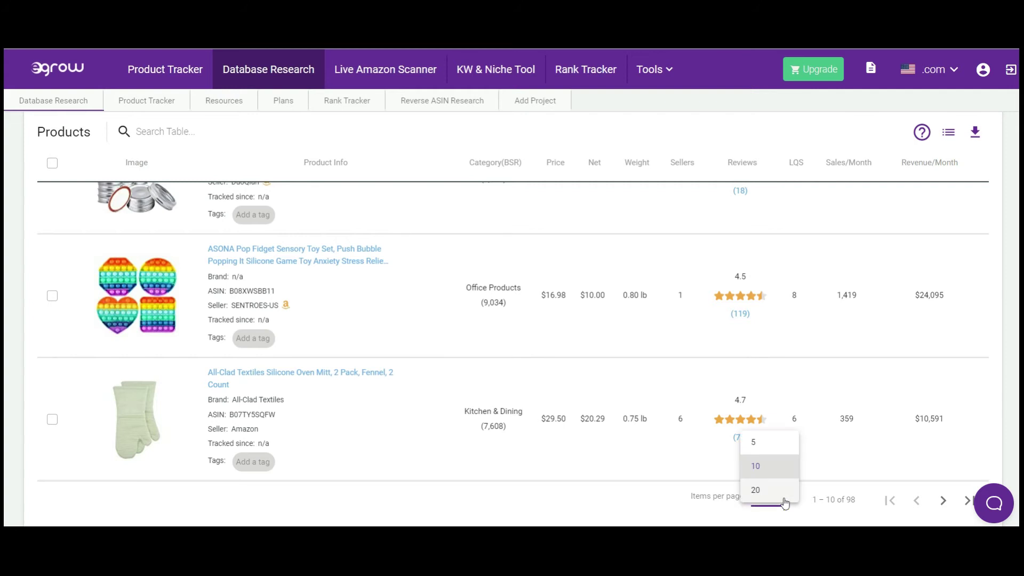
{"action": "left_click", "coordinate": [764, 490]}
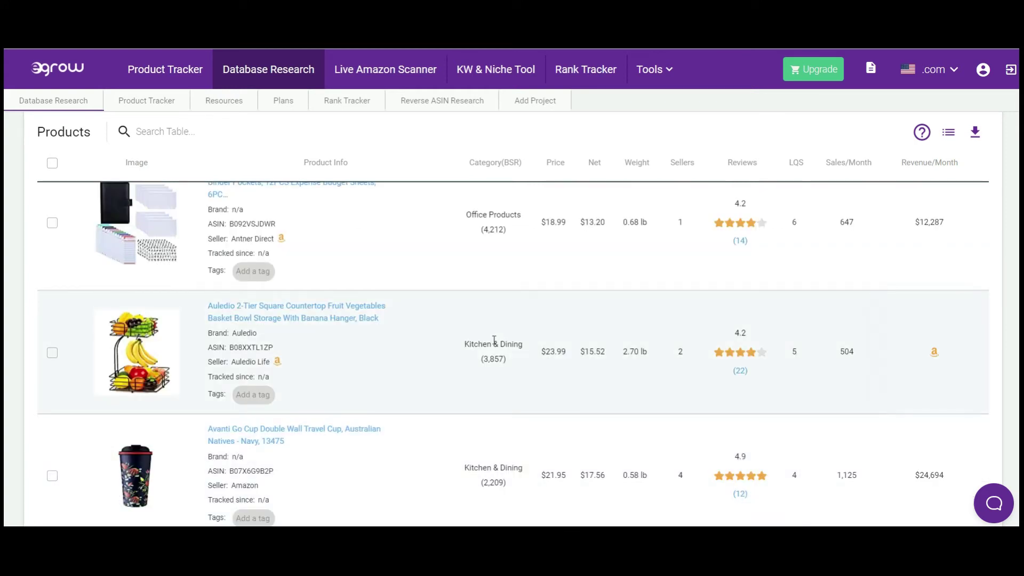
Step: Examine the extended results list, comparing the products' price, net, sellers, reviews, monthly sales and monthly revenue
{"action": "scroll", "coordinate": [494, 340], "scroll_direction": "down", "scroll_amount": 1}
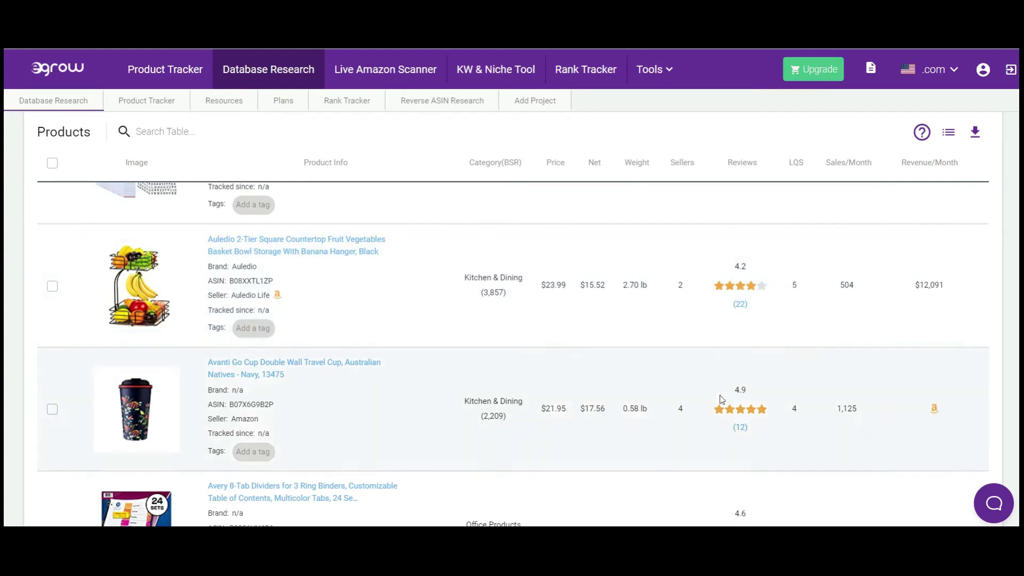
{"action": "scroll", "coordinate": [962, 410], "scroll_direction": "down", "scroll_amount": 2}
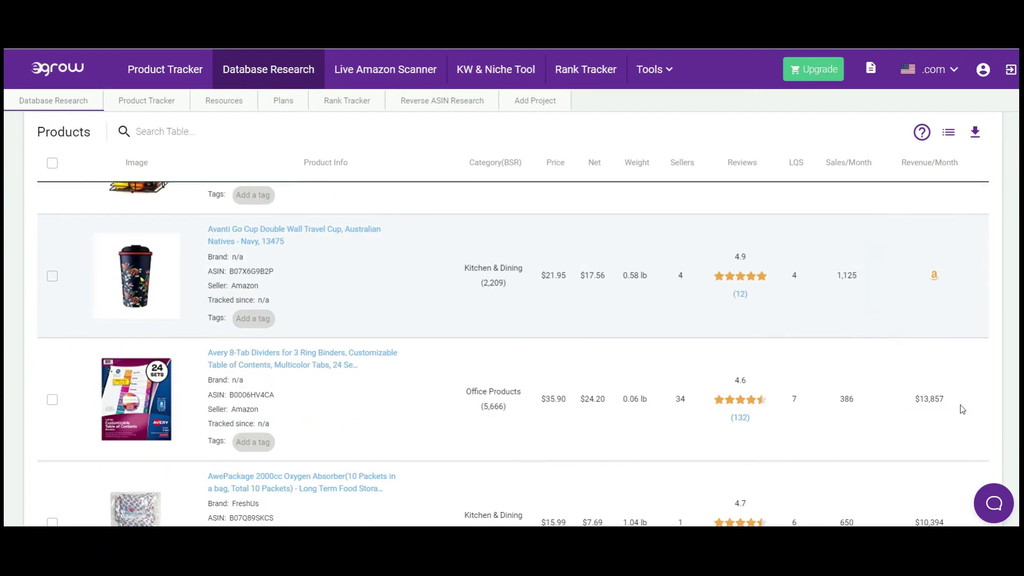
{"action": "scroll", "coordinate": [938, 437], "scroll_direction": "down", "scroll_amount": 2}
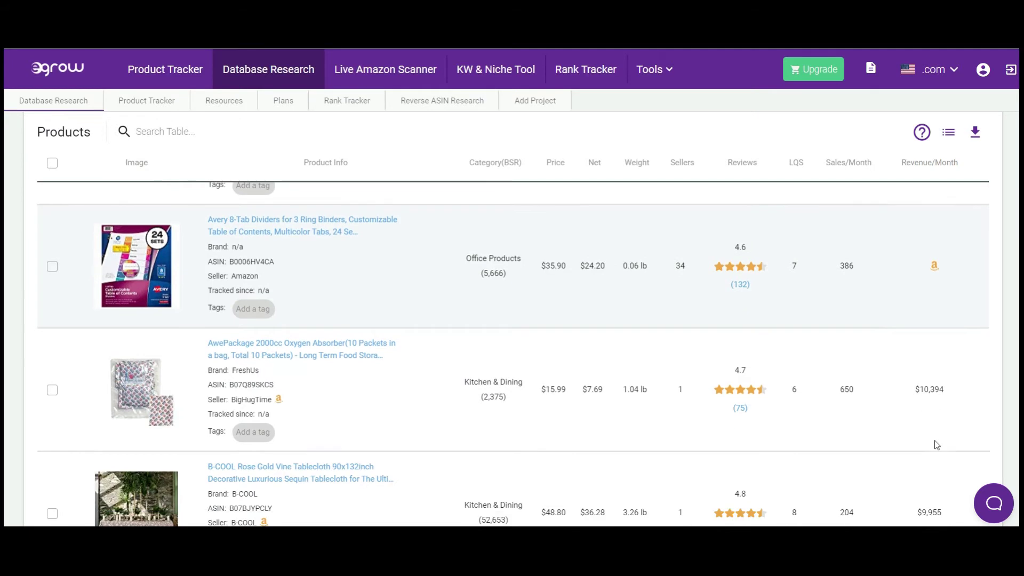
{"action": "scroll", "coordinate": [935, 478], "scroll_direction": "down", "scroll_amount": 2}
{"action": "scroll", "coordinate": [557, 380], "scroll_direction": "up", "scroll_amount": 1}
{"action": "scroll", "coordinate": [557, 380], "scroll_direction": "up", "scroll_amount": 6}
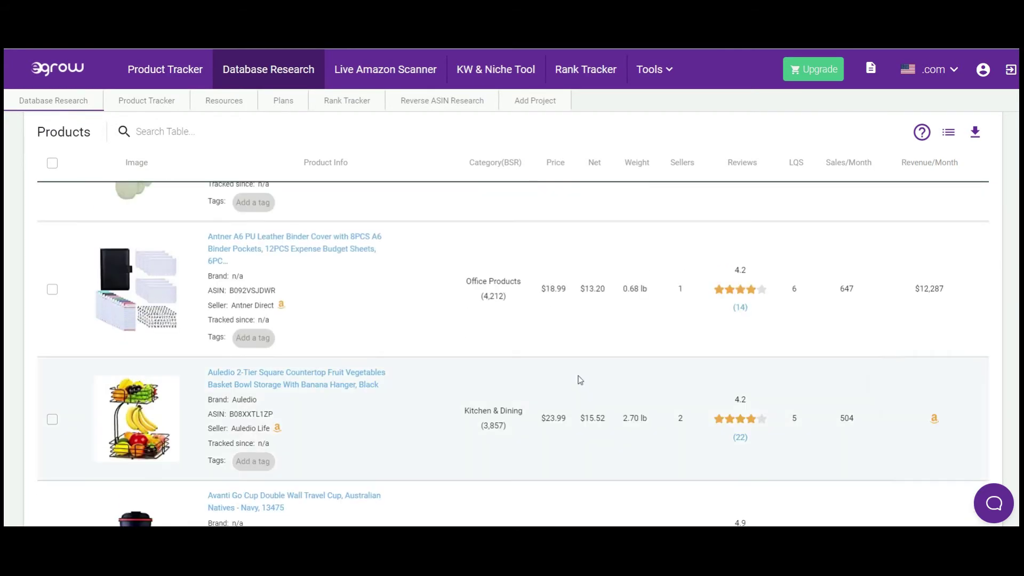
{"action": "scroll", "coordinate": [580, 380], "scroll_direction": "up", "scroll_amount": 5}
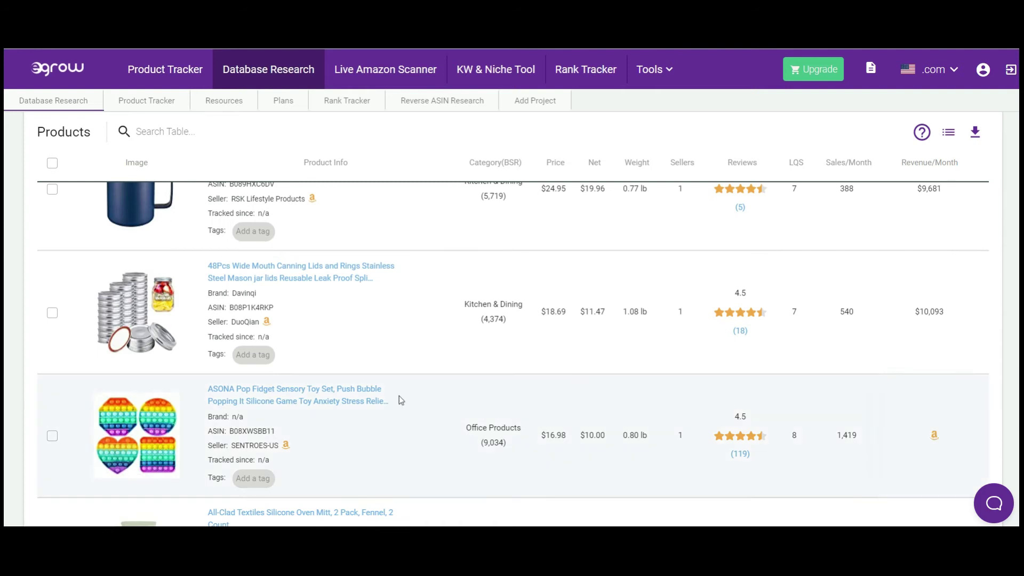
{"action": "scroll", "coordinate": [401, 400], "scroll_direction": "up", "scroll_amount": 3}
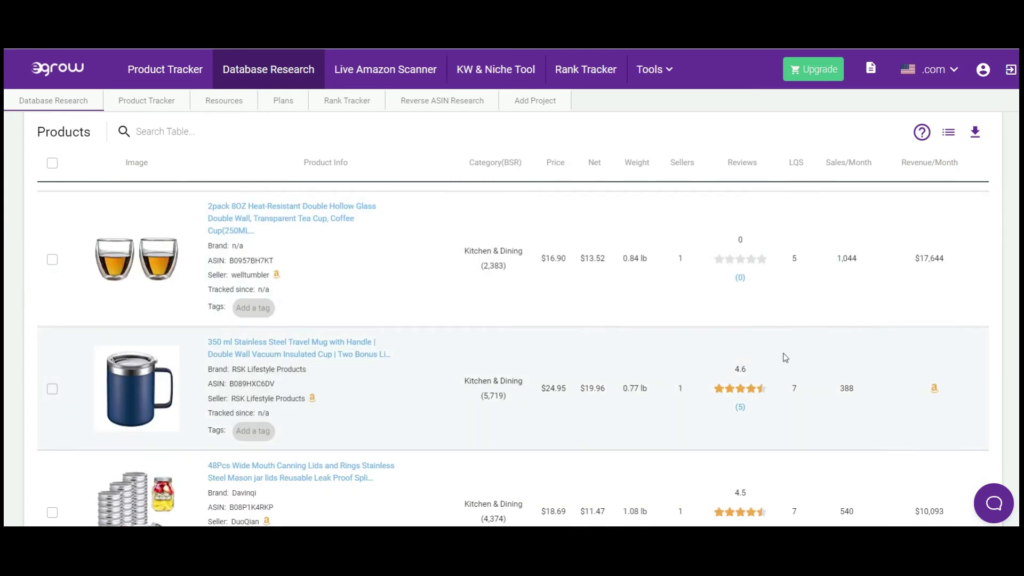
{"action": "scroll", "coordinate": [816, 359], "scroll_direction": "down", "scroll_amount": 4}
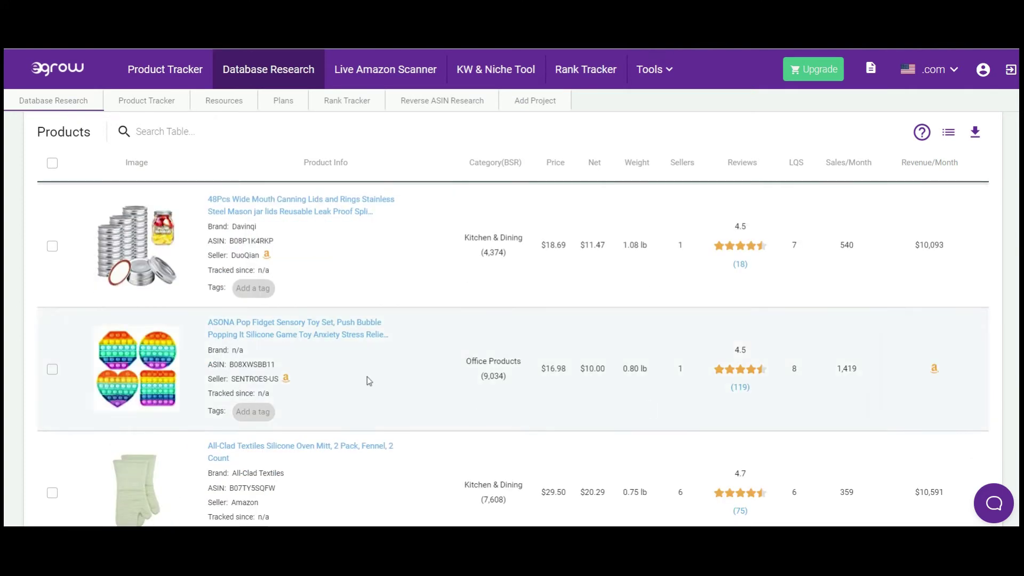
Step: Open the ASONA Pop Fidget Sensory Toy Set's details and examine its net, seller type, age, sales, revenue, dimensions and weight
{"action": "left_click", "coordinate": [269, 334]}
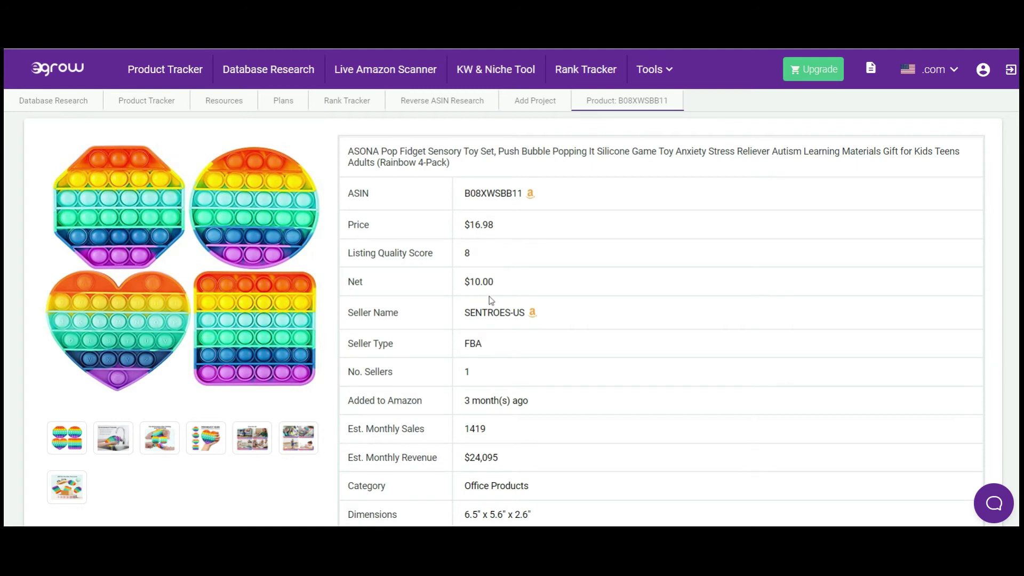
{"action": "scroll", "coordinate": [499, 352], "scroll_direction": "down", "scroll_amount": 3}
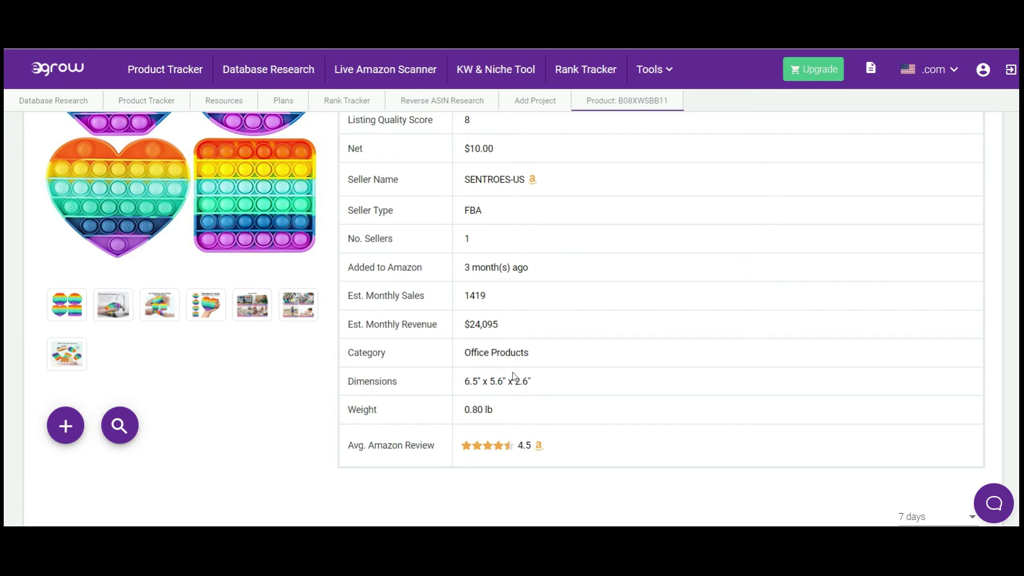
{"action": "scroll", "coordinate": [529, 364], "scroll_direction": "up", "scroll_amount": 2}
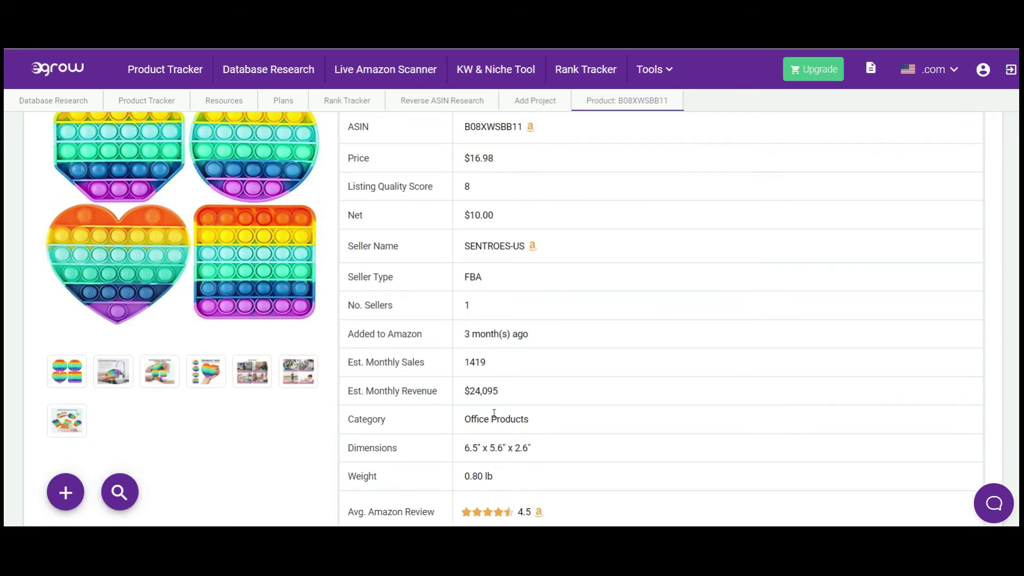
{"action": "scroll", "coordinate": [494, 413], "scroll_direction": "up", "scroll_amount": 2}
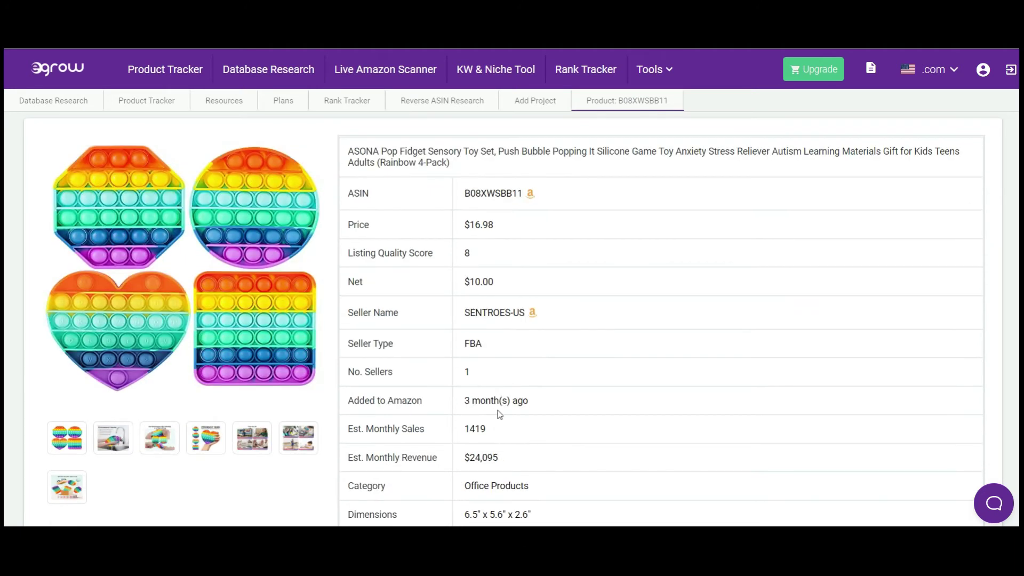
Step: Open the fidget toy set's Amazon listing and check it against the ASIN in its Egrow product details
{"action": "left_click", "coordinate": [529, 201]}
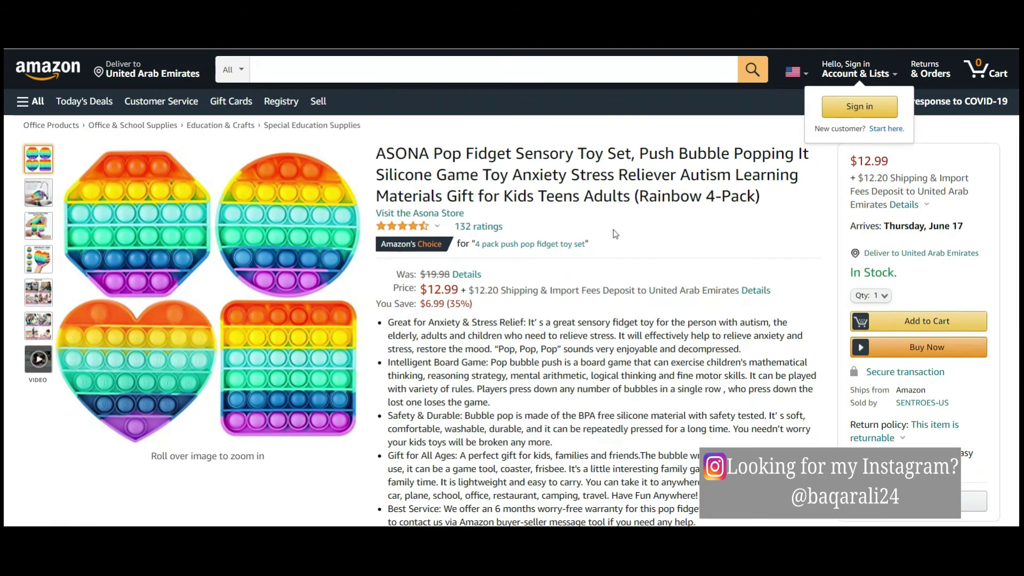
{"action": "left_click", "coordinate": [551, 51]}
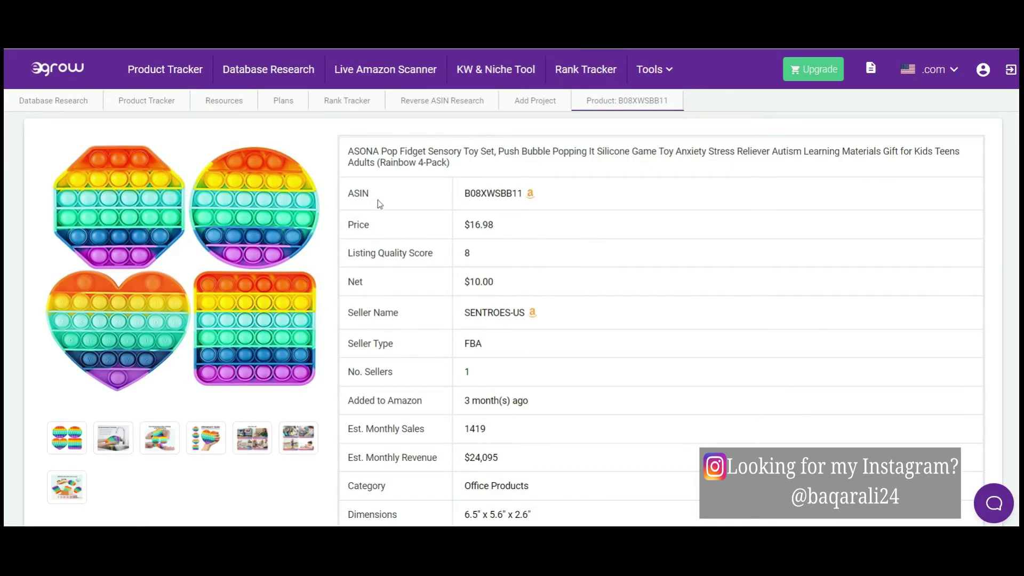
{"action": "mouse_move", "coordinate": [522, 193]}
{"action": "left_mouse_down"}
{"action": "mouse_move", "coordinate": [475, 194]}
{"action": "mouse_move", "coordinate": [506, 195]}
{"action": "mouse_move", "coordinate": [512, 209]}
{"action": "left_mouse_up"}
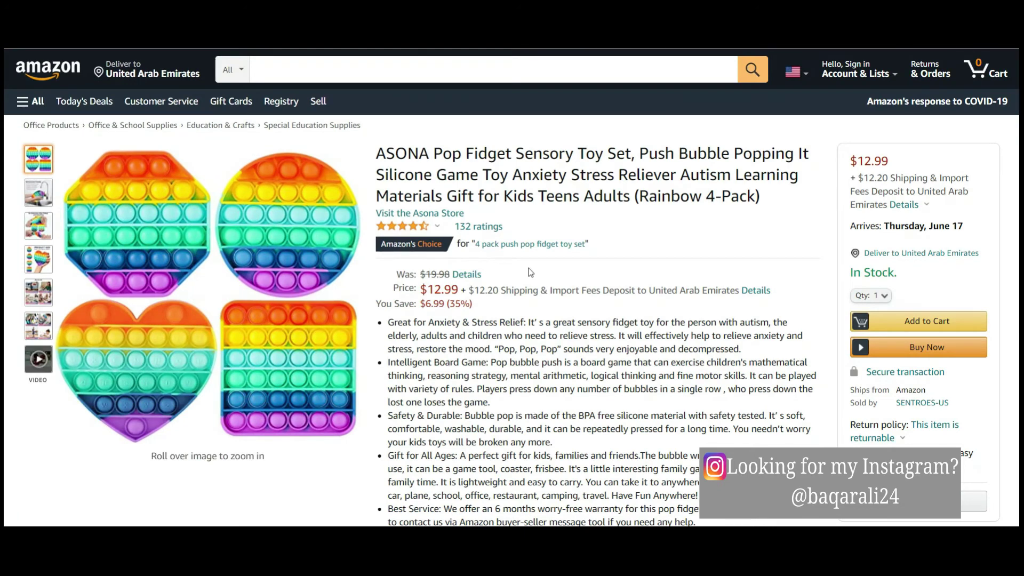
Step: Examine the toy set's Amazon listing, from price, ratings and seller to related items and product description
{"action": "scroll", "coordinate": [530, 273], "scroll_direction": "down", "scroll_amount": 3}
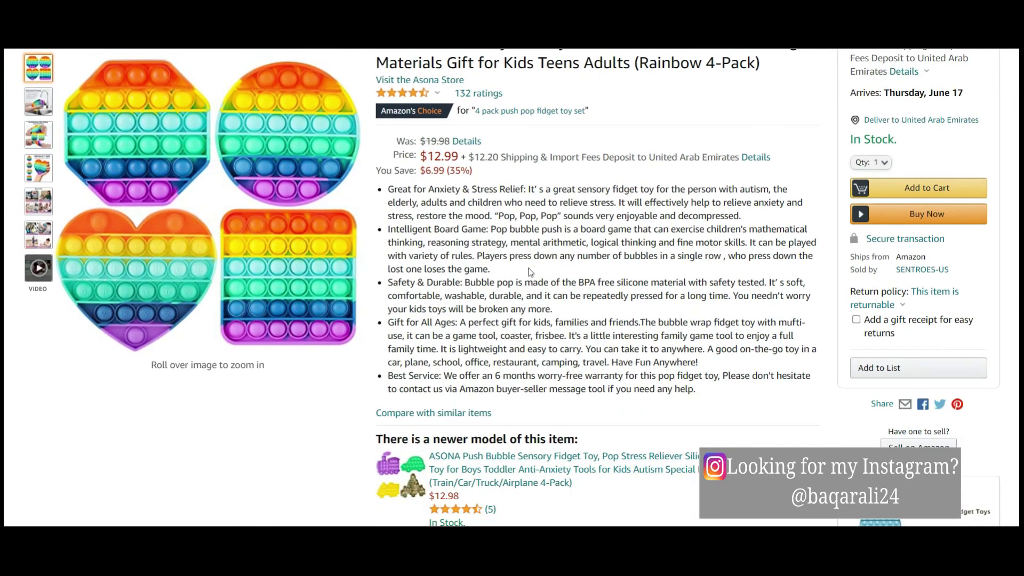
{"action": "scroll", "coordinate": [531, 272], "scroll_direction": "down", "scroll_amount": 5}
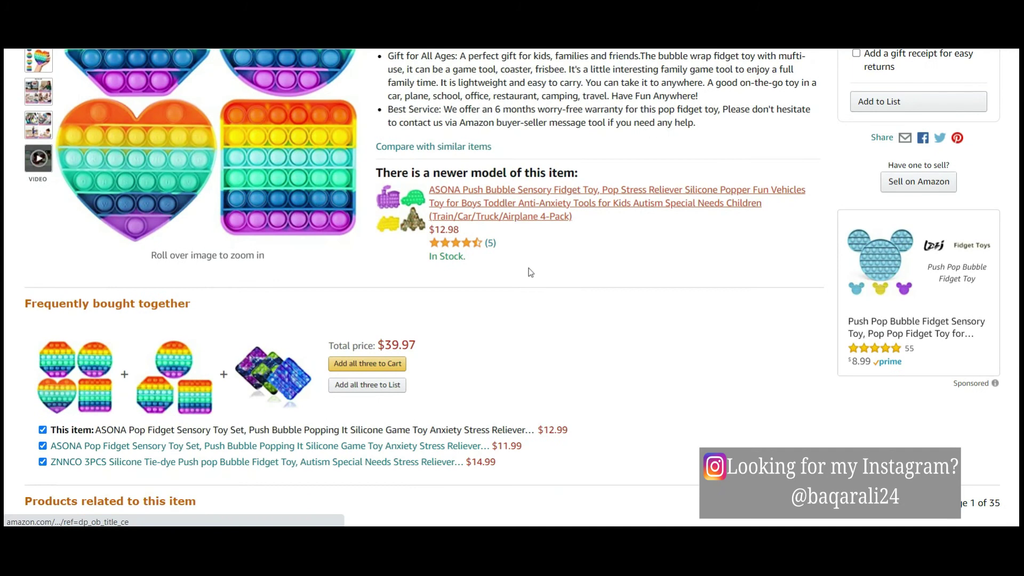
{"action": "scroll", "coordinate": [531, 272], "scroll_direction": "down", "scroll_amount": 5}
{"action": "scroll", "coordinate": [529, 271], "scroll_direction": "down", "scroll_amount": 10}
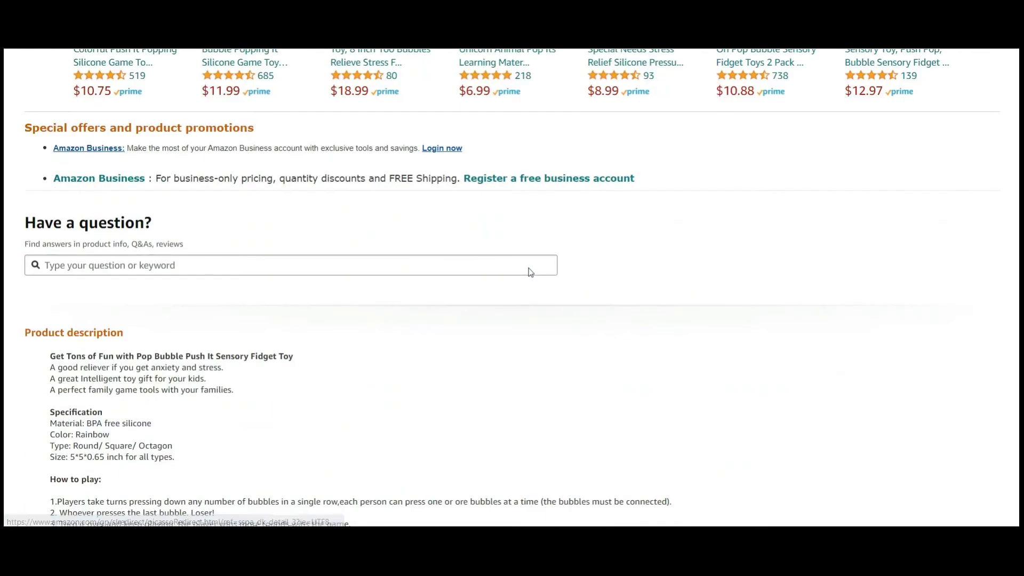
{"action": "scroll", "coordinate": [530, 273], "scroll_direction": "up", "scroll_amount": 20}
{"action": "scroll", "coordinate": [531, 272], "scroll_direction": "up", "scroll_amount": 4}
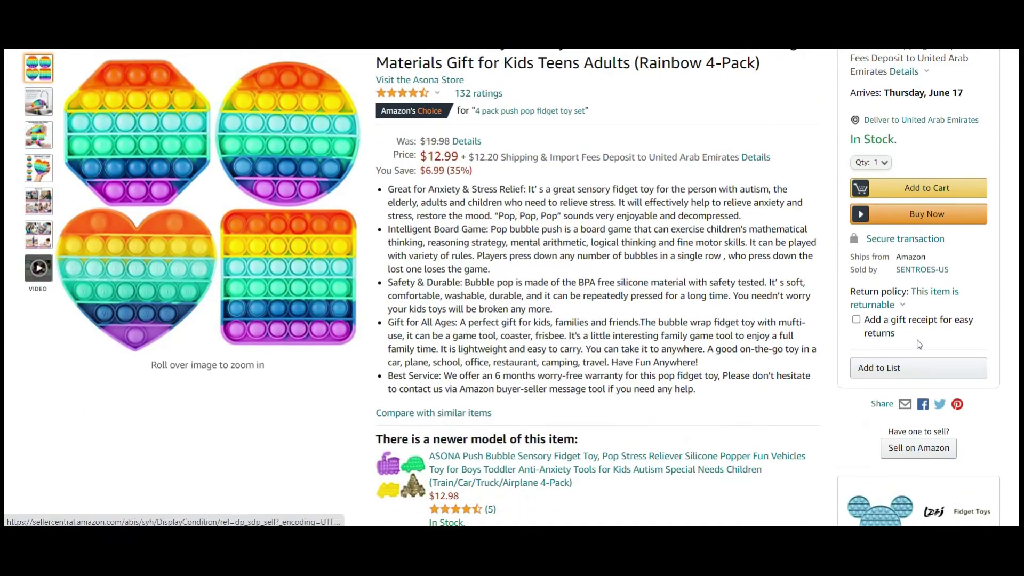
{"action": "scroll", "coordinate": [754, 343], "scroll_direction": "up", "scroll_amount": 3}
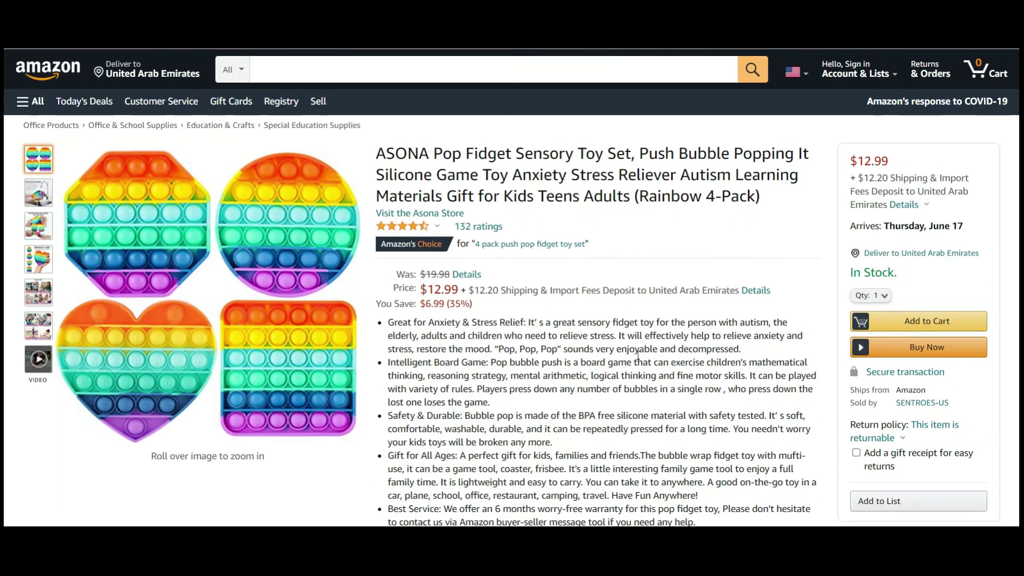
Step: Check the Best Sellers Rank and Date First Available in the Amazon listing's product information
{"action": "scroll", "coordinate": [582, 278], "scroll_direction": "down", "scroll_amount": 20}
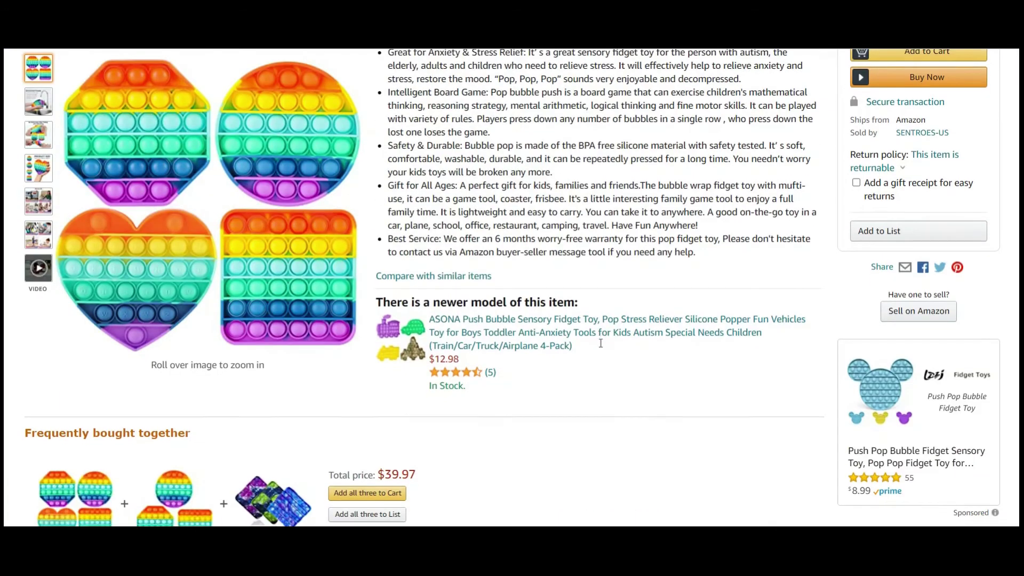
{"action": "scroll", "coordinate": [601, 343], "scroll_direction": "down", "scroll_amount": 8}
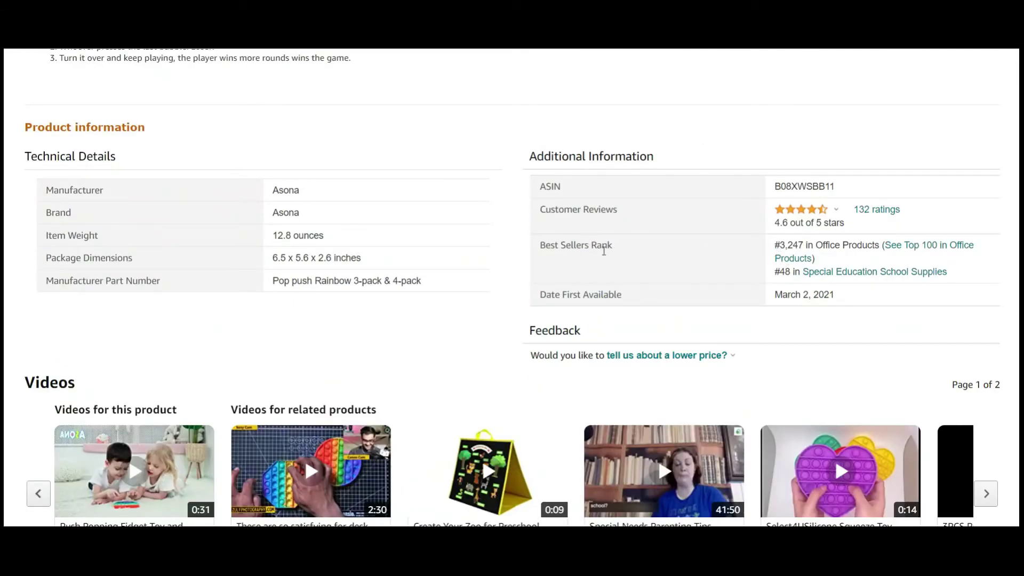
{"action": "left_click_drag", "start_coordinate": [771, 249], "coordinate": [798, 246]}
{"action": "left_click_drag", "start_coordinate": [541, 300], "coordinate": [649, 304]}
{"action": "left_click", "coordinate": [651, 305]}
{"action": "scroll", "coordinate": [648, 324], "scroll_direction": "down", "scroll_amount": 10}
{"action": "scroll", "coordinate": [648, 324], "scroll_direction": "up", "scroll_amount": 15}
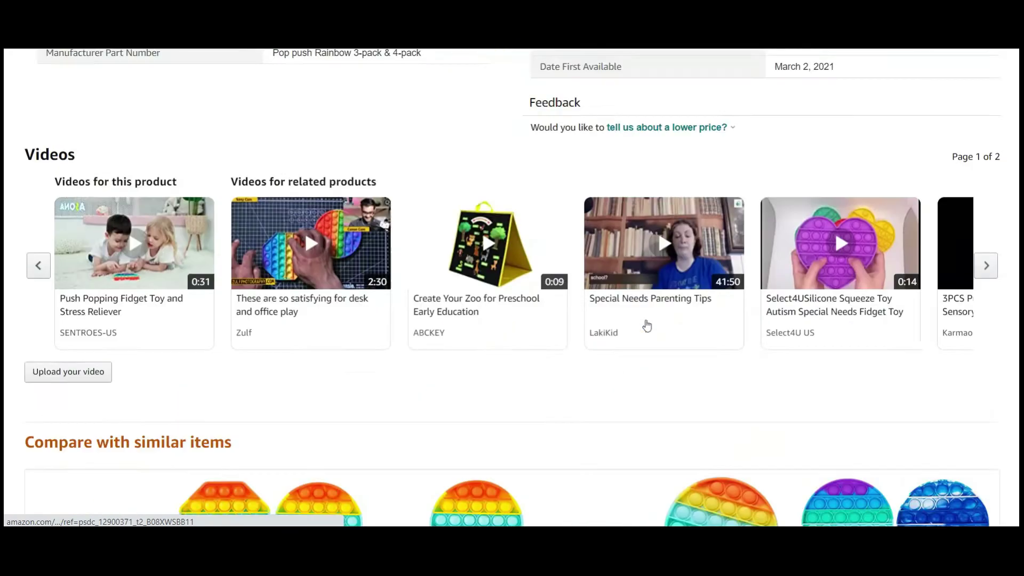
{"action": "scroll", "coordinate": [647, 326], "scroll_direction": "up", "scroll_amount": 4}
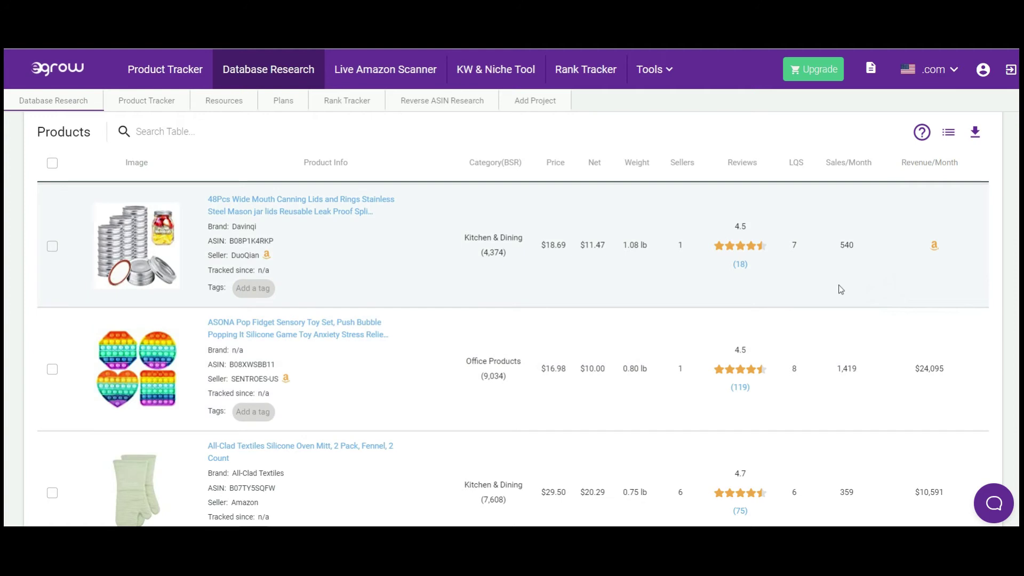
Step: Export the Database Research results as a CSV file and open it maximized in Excel, closing the Office activation notice
{"action": "left_click", "coordinate": [976, 134]}
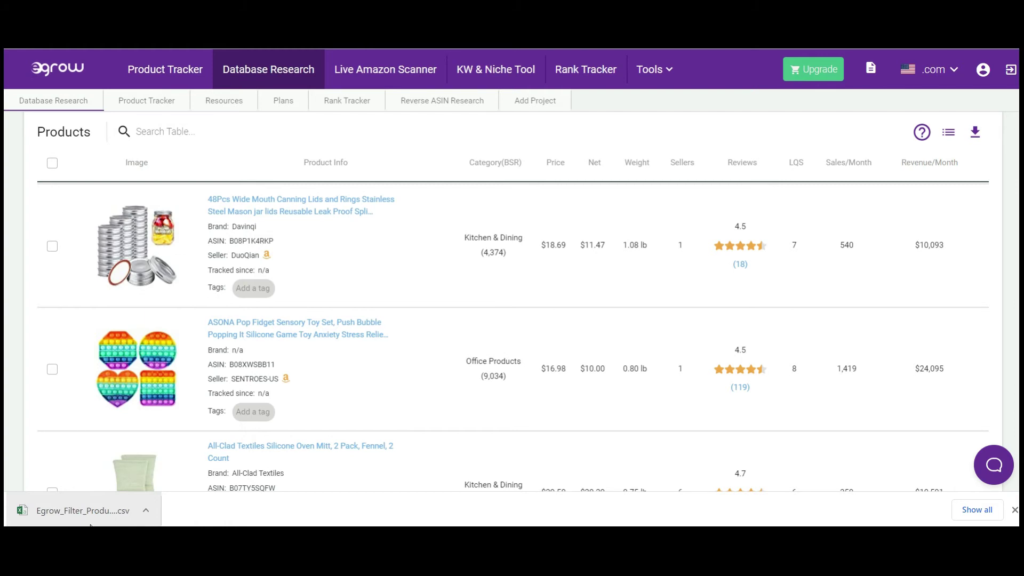
{"action": "left_click", "coordinate": [121, 517]}
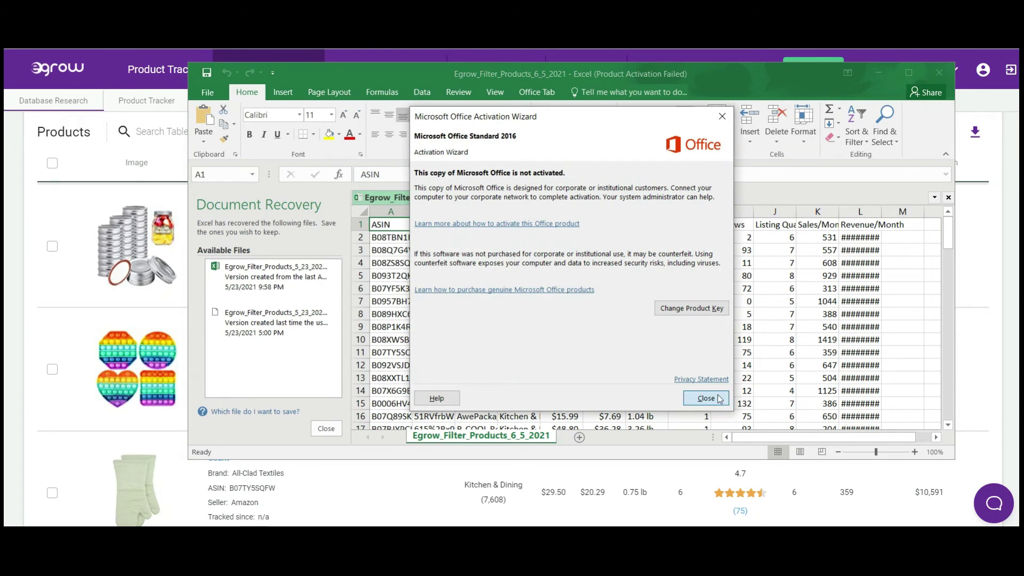
{"action": "left_click", "coordinate": [702, 393]}
{"action": "left_click", "coordinate": [909, 72]}
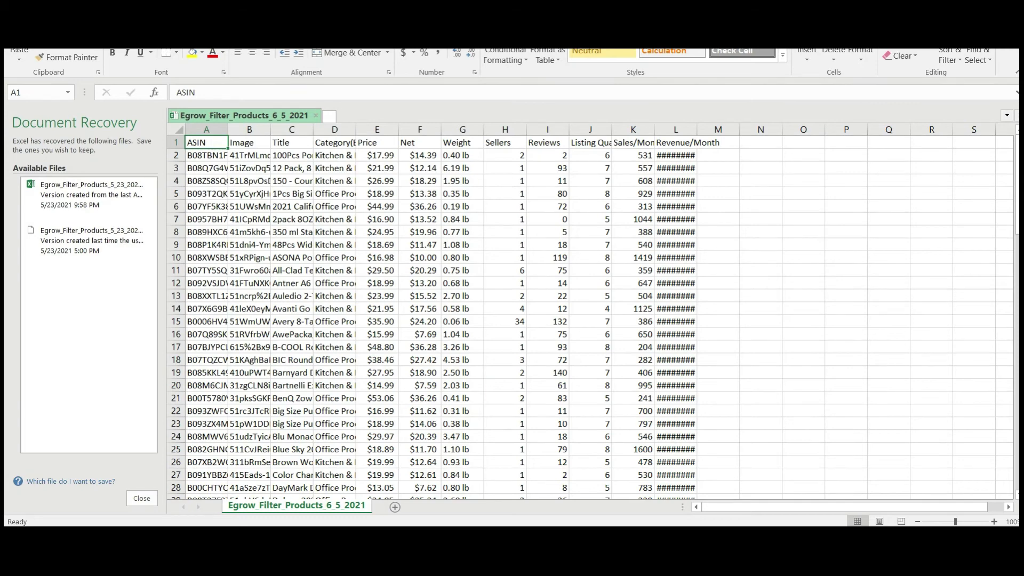
Step: Return to Egrow's Database Research results and review the products' prices, sellers, reviews and monthly revenue
{"action": "key", "text": "alt+Tab"}
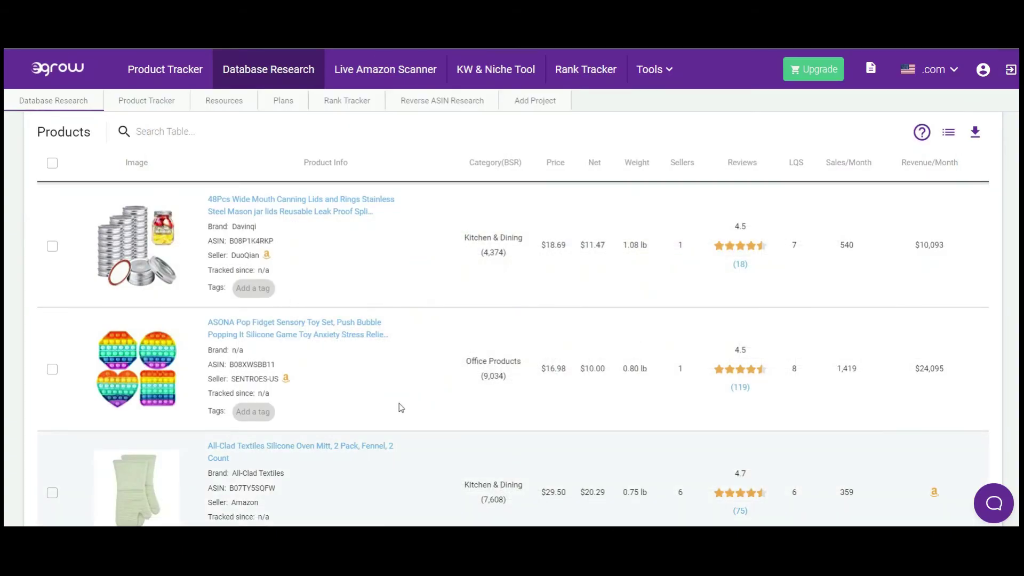
{"action": "scroll", "coordinate": [477, 377], "scroll_direction": "down", "scroll_amount": 4}
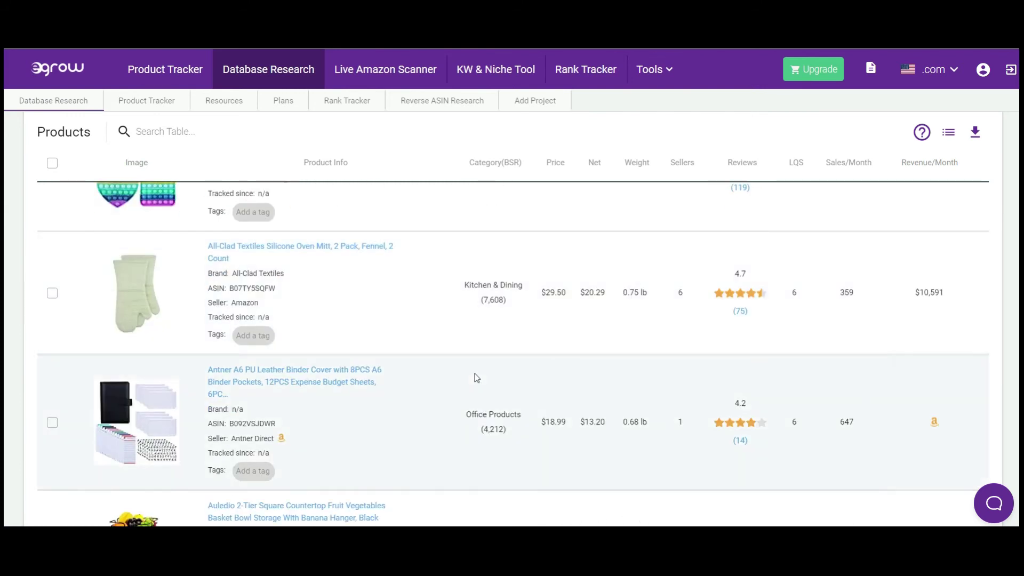
{"action": "scroll", "coordinate": [587, 385], "scroll_direction": "up", "scroll_amount": 3}
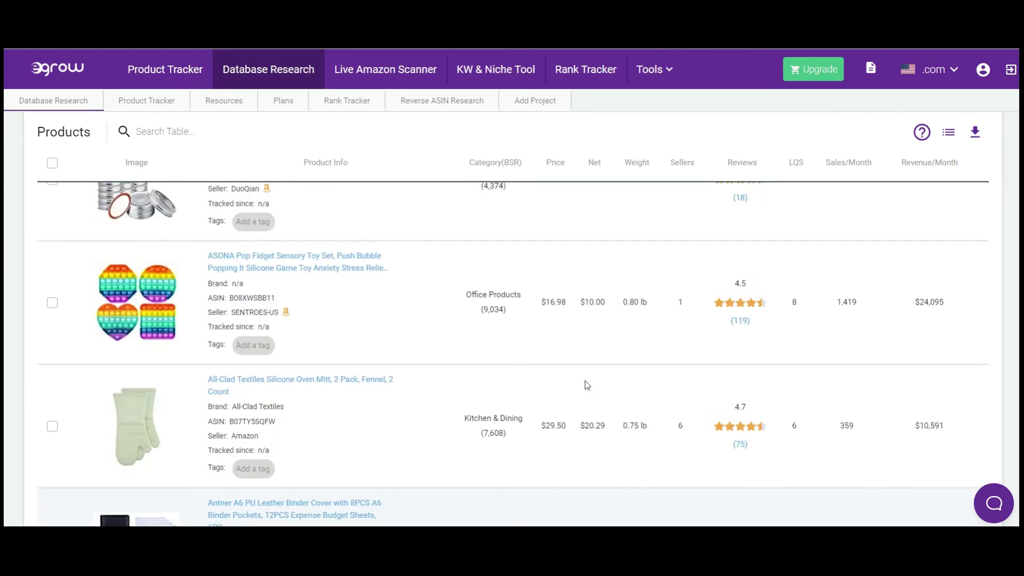
{"action": "scroll", "coordinate": [587, 385], "scroll_direction": "up", "scroll_amount": 3}
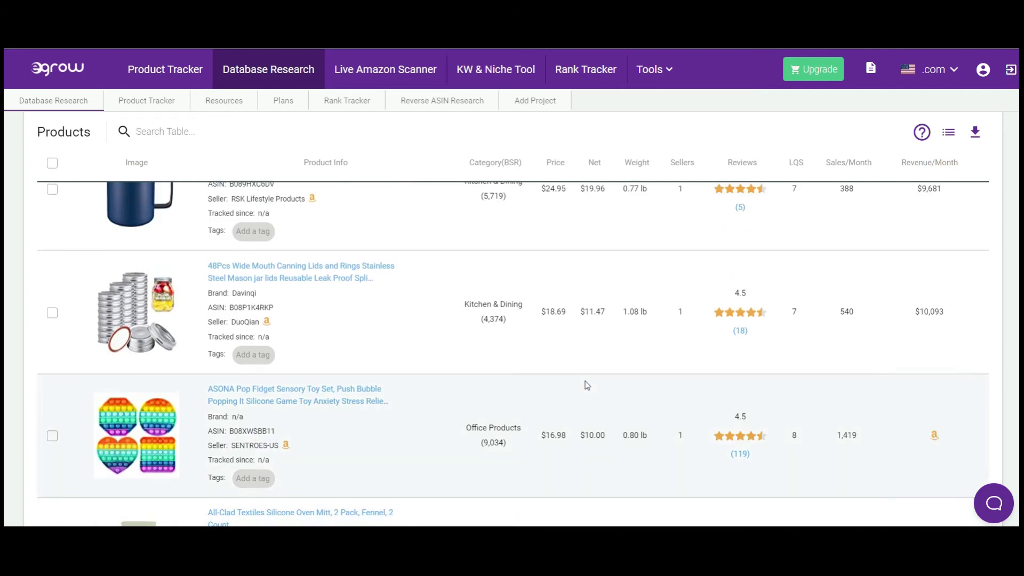
{"action": "scroll", "coordinate": [587, 385], "scroll_direction": "up", "scroll_amount": 8}
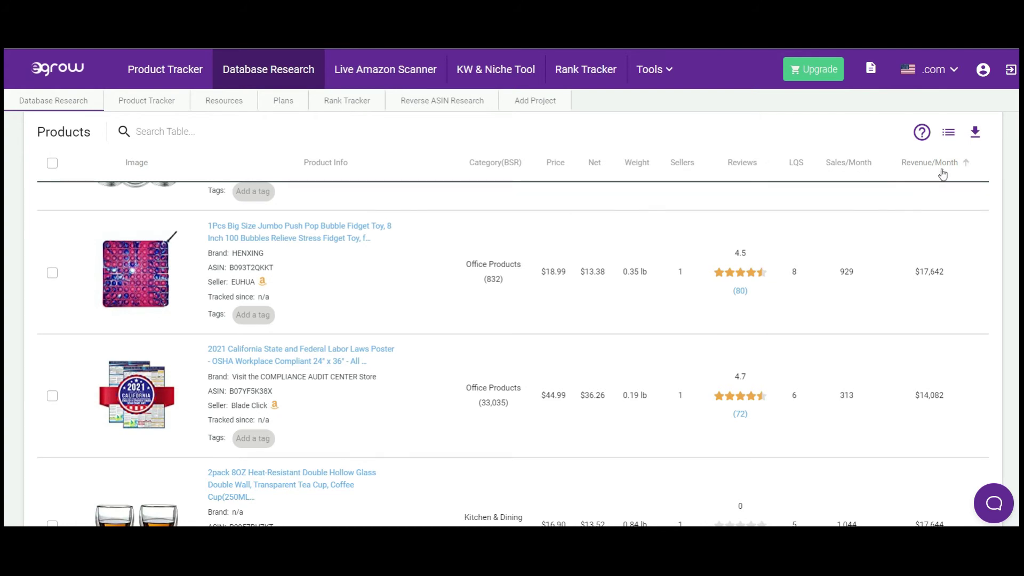
{"action": "scroll", "coordinate": [601, 289], "scroll_direction": "up", "scroll_amount": 3}
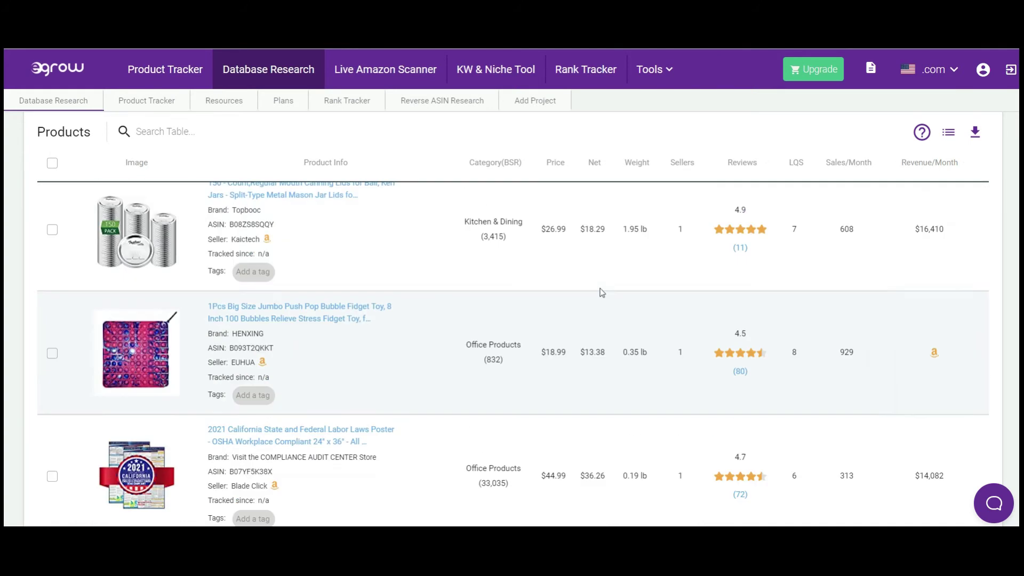
Step: Leave the Database Research results and open the Reverse ASIN Research tool
{"action": "scroll", "coordinate": [415, 364], "scroll_direction": "up", "scroll_amount": 3}
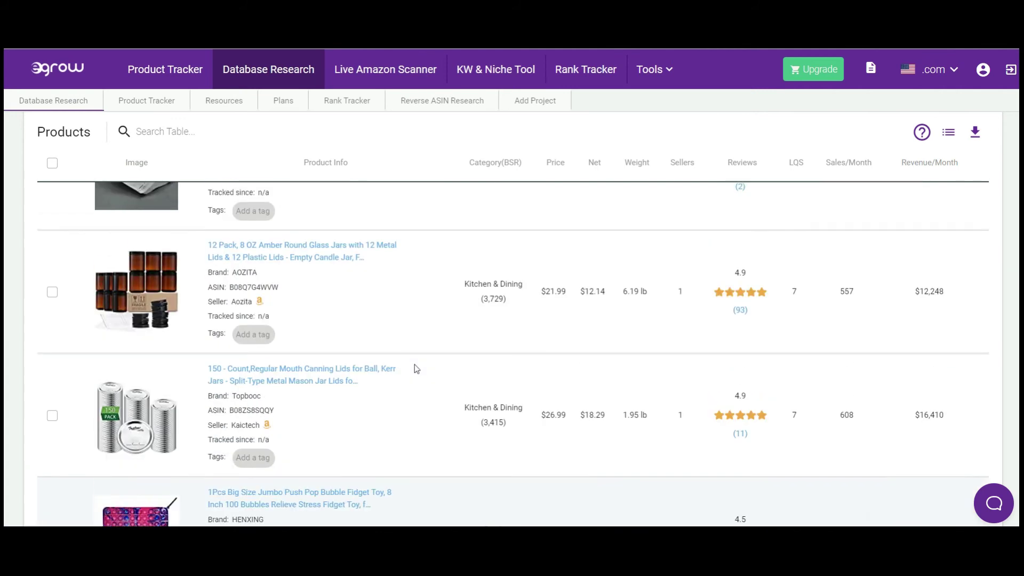
{"action": "scroll", "coordinate": [414, 363], "scroll_direction": "up", "scroll_amount": 4}
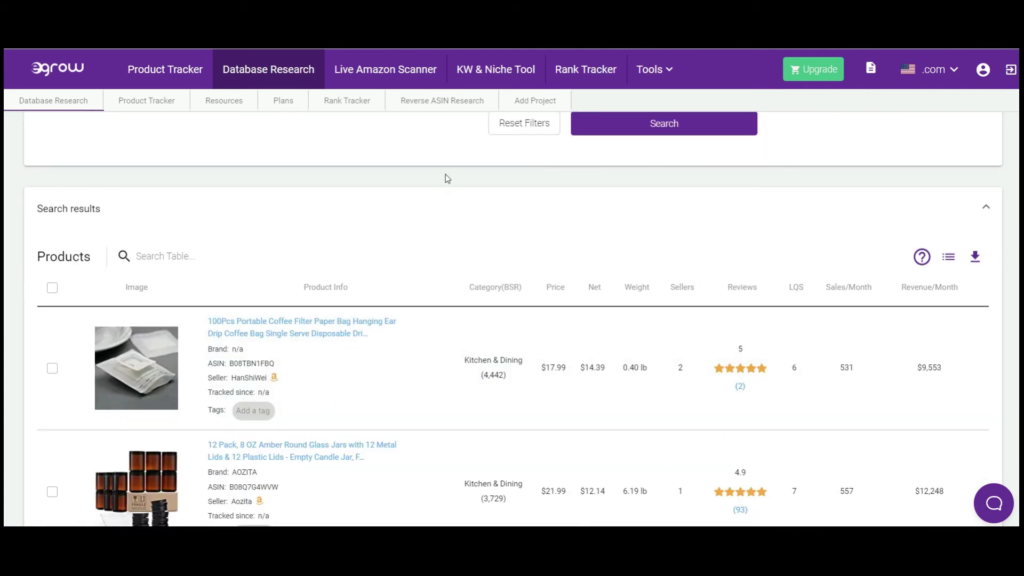
{"action": "scroll", "coordinate": [442, 204], "scroll_direction": "up", "scroll_amount": 3}
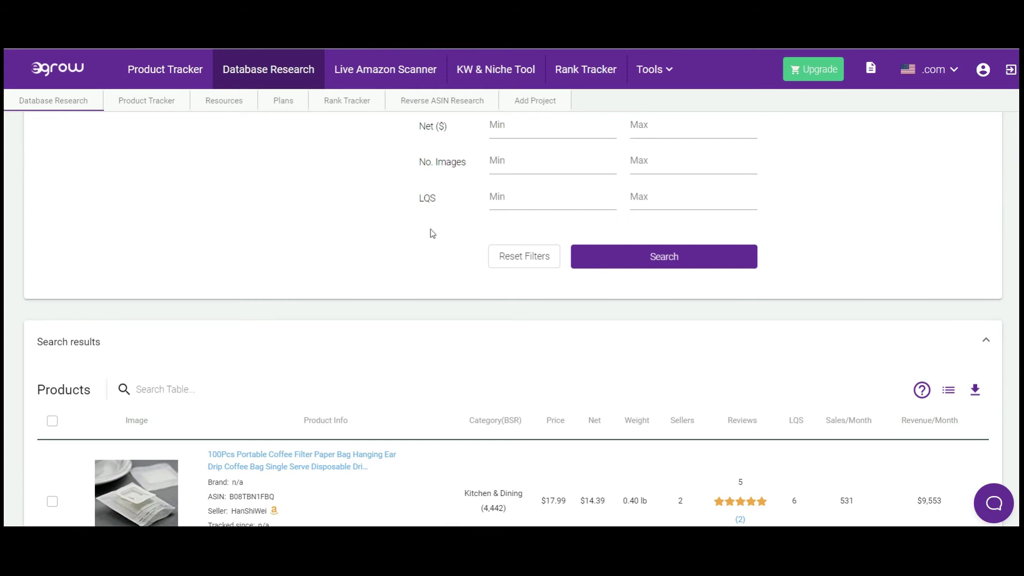
{"action": "scroll", "coordinate": [432, 233], "scroll_direction": "up", "scroll_amount": 7}
{"action": "left_click", "coordinate": [429, 102]}
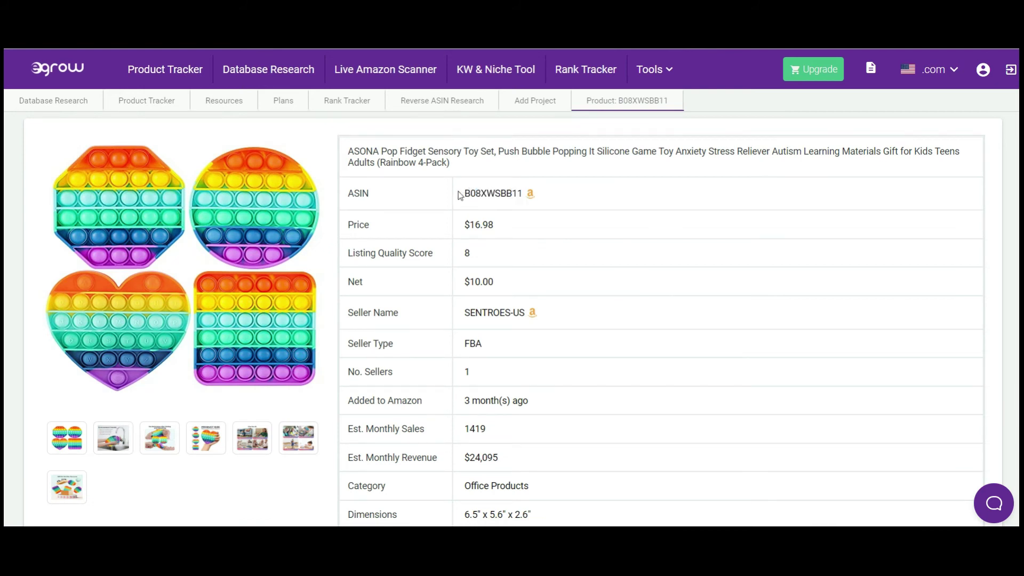
Step: Copy ASIN B08XWSBB11 from the ASONA toy set's product page and run the reverse ASIN search on it
{"action": "left_click_drag", "start_coordinate": [522, 193], "coordinate": [469, 192]}
{"action": "right_click", "coordinate": [485, 194]}
{"action": "left_click", "coordinate": [499, 203]}
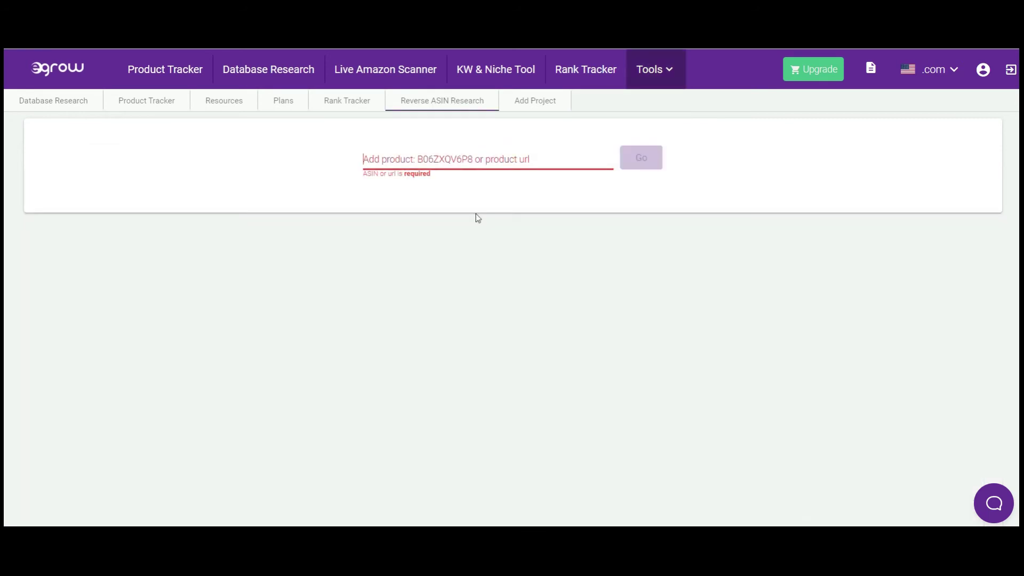
{"action": "left_click", "coordinate": [402, 153]}
{"action": "key", "text": "ctrl+v"}
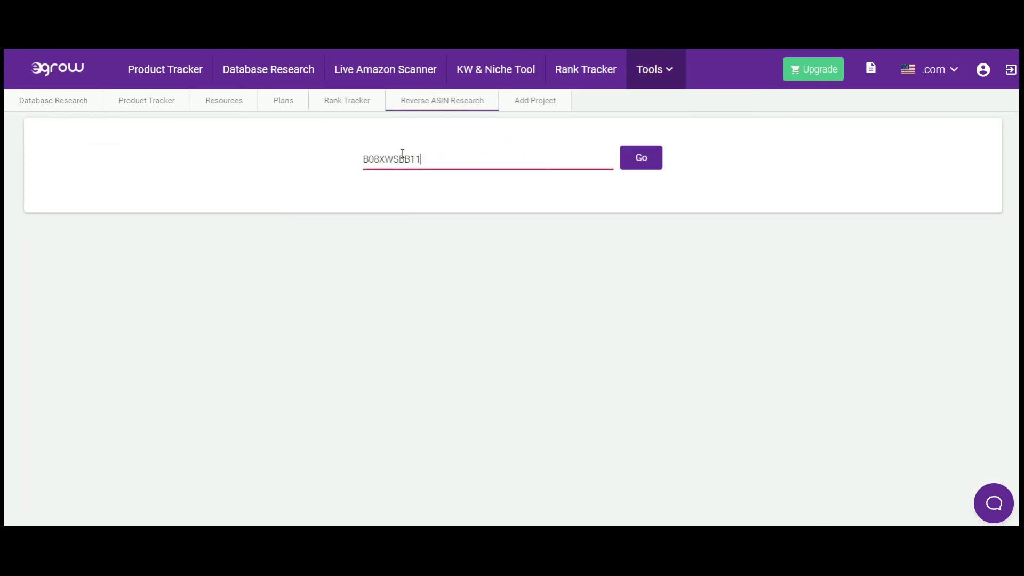
{"action": "left_click", "coordinate": [636, 157]}
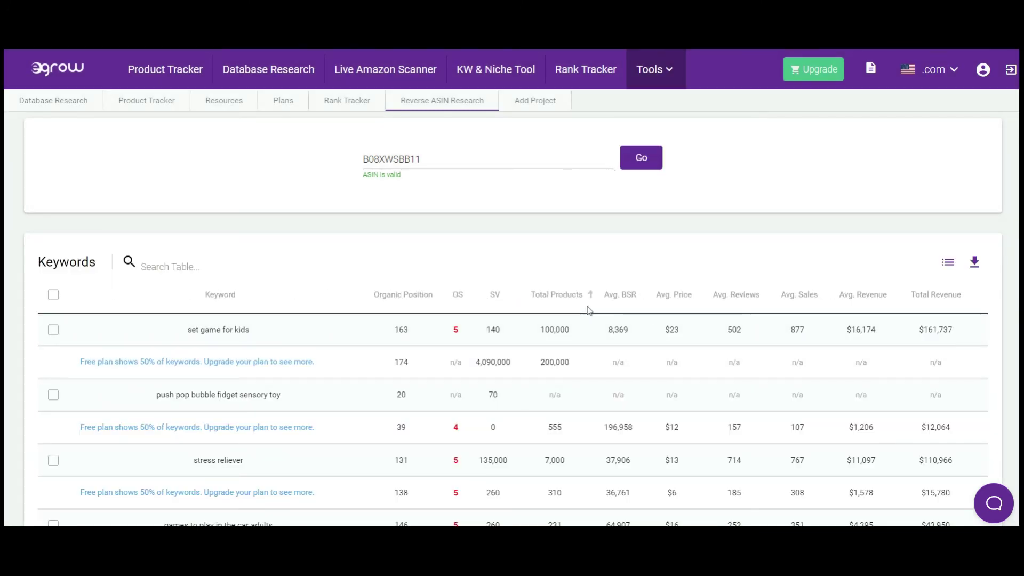
Step: Review the toy set's keywords, comparing organic position, search volume, total products and average revenue
{"action": "scroll", "coordinate": [589, 310], "scroll_direction": "down", "scroll_amount": 1}
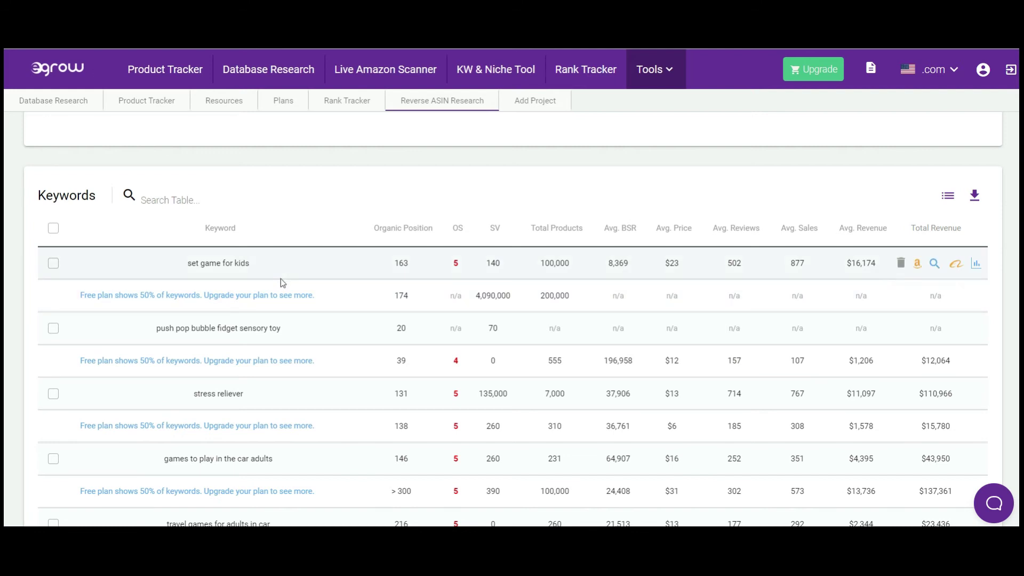
{"action": "scroll", "coordinate": [281, 282], "scroll_direction": "down", "scroll_amount": 1}
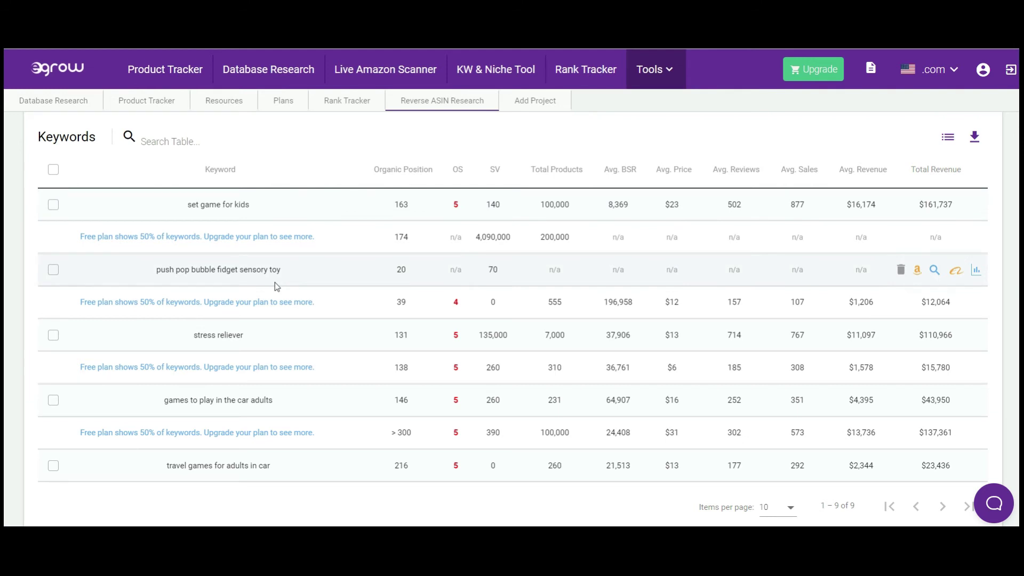
{"action": "scroll", "coordinate": [355, 286], "scroll_direction": "up", "scroll_amount": 1}
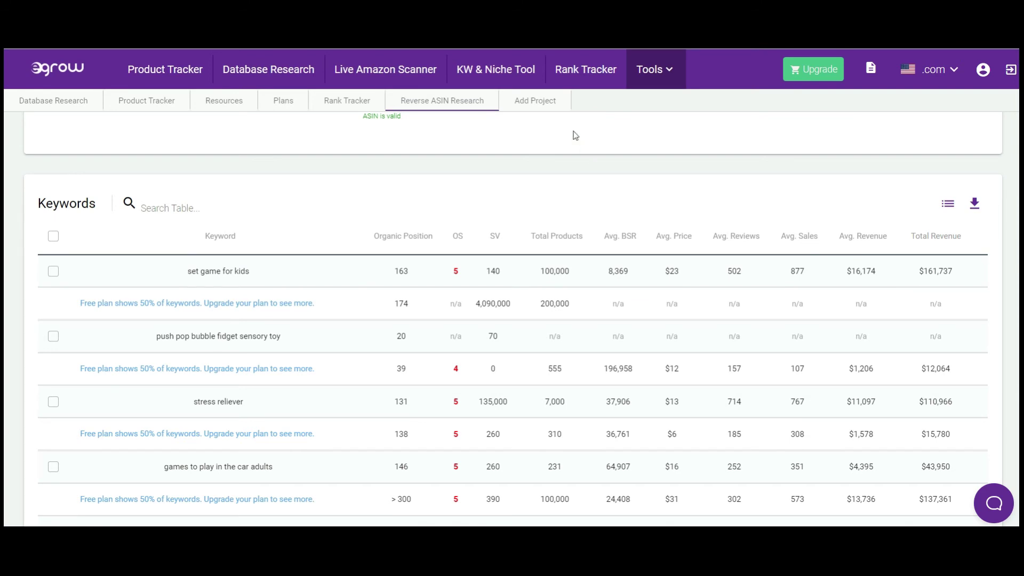
Step: Start a rank tracking project for ASIN B08XWSBB11, enable Track Parent Product and Variations, and continue to the keywords
{"action": "left_click", "coordinate": [540, 103]}
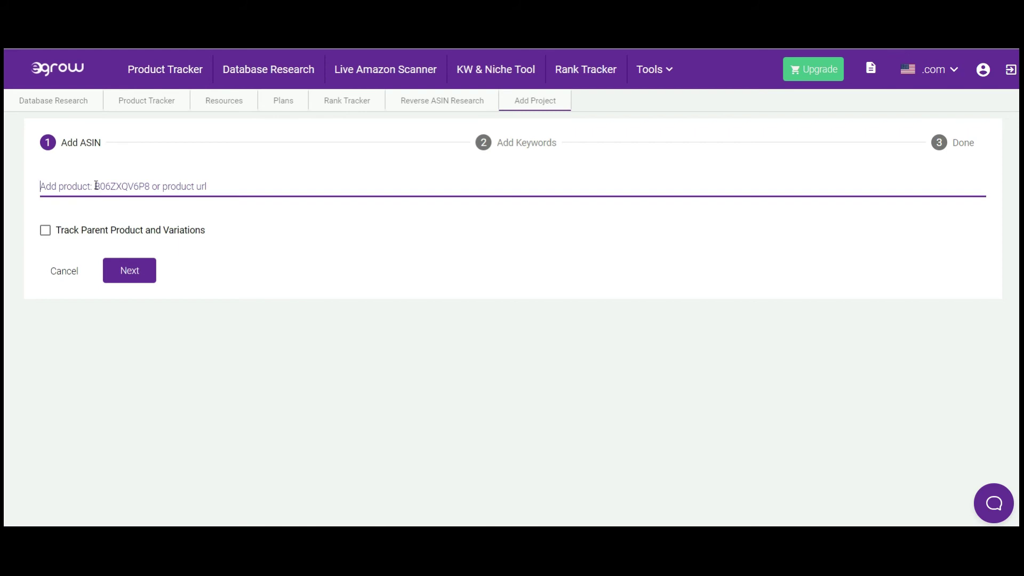
{"action": "key", "text": "ctrl+v"}
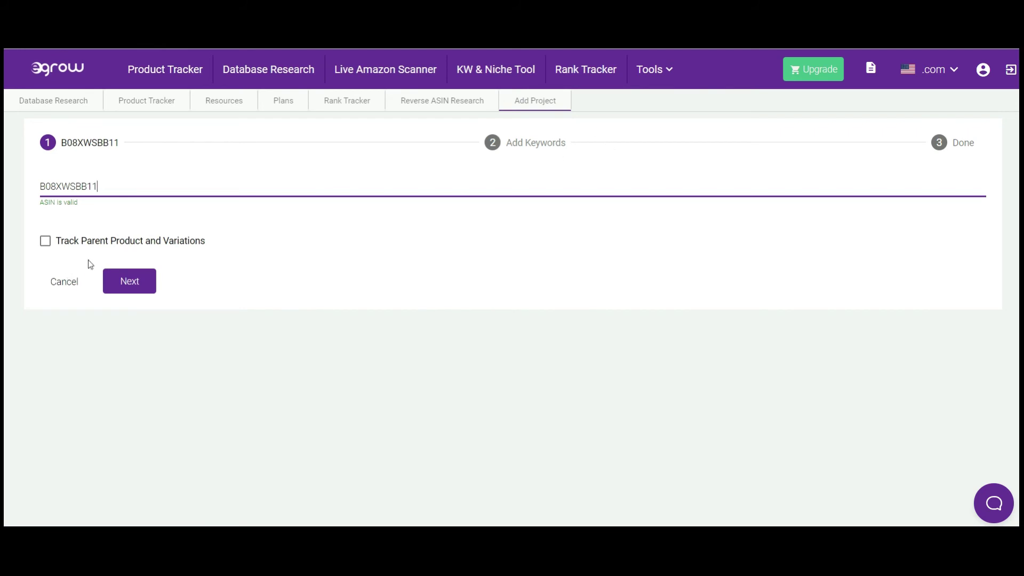
{"action": "left_click", "coordinate": [45, 247]}
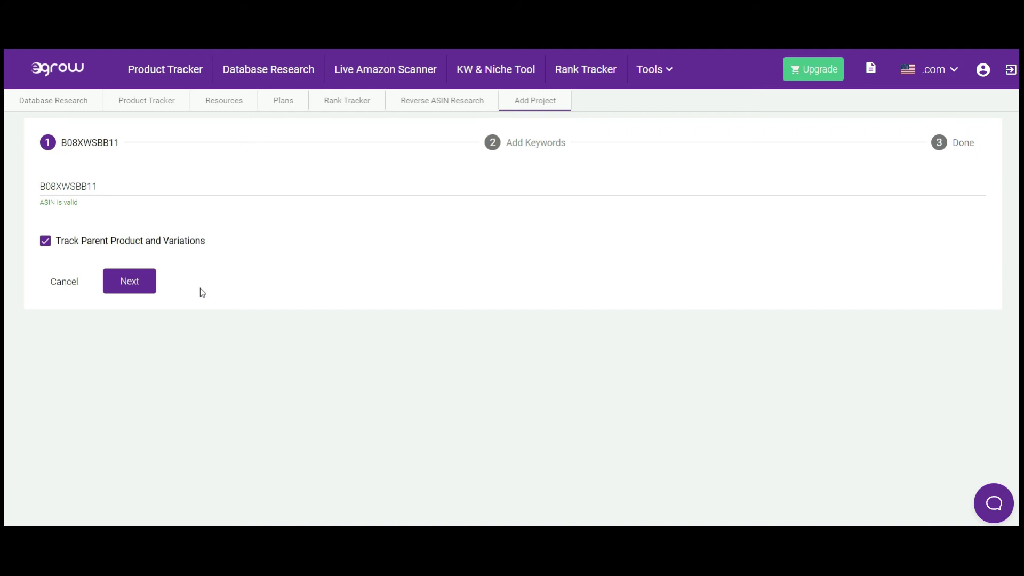
{"action": "left_click", "coordinate": [128, 284]}
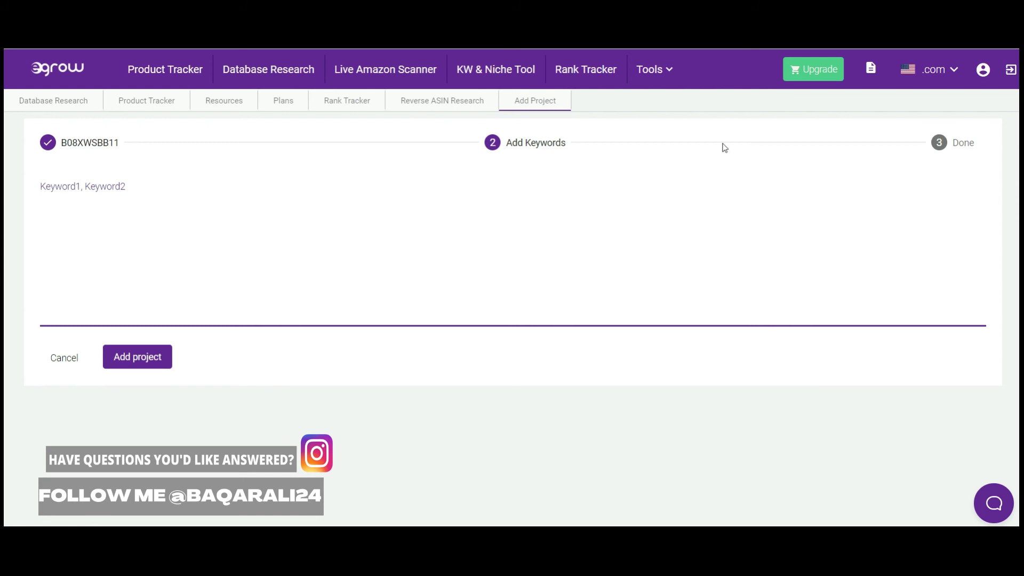
Step: Enter the keyword "baby playing fidget" and add the project
{"action": "left_click", "coordinate": [707, 106]}
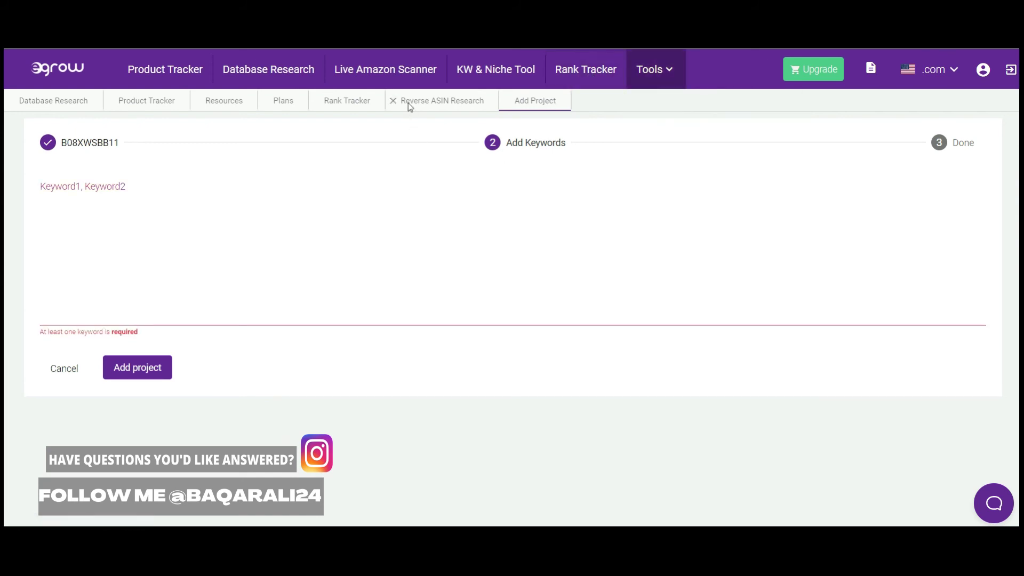
{"action": "left_click", "coordinate": [250, 199]}
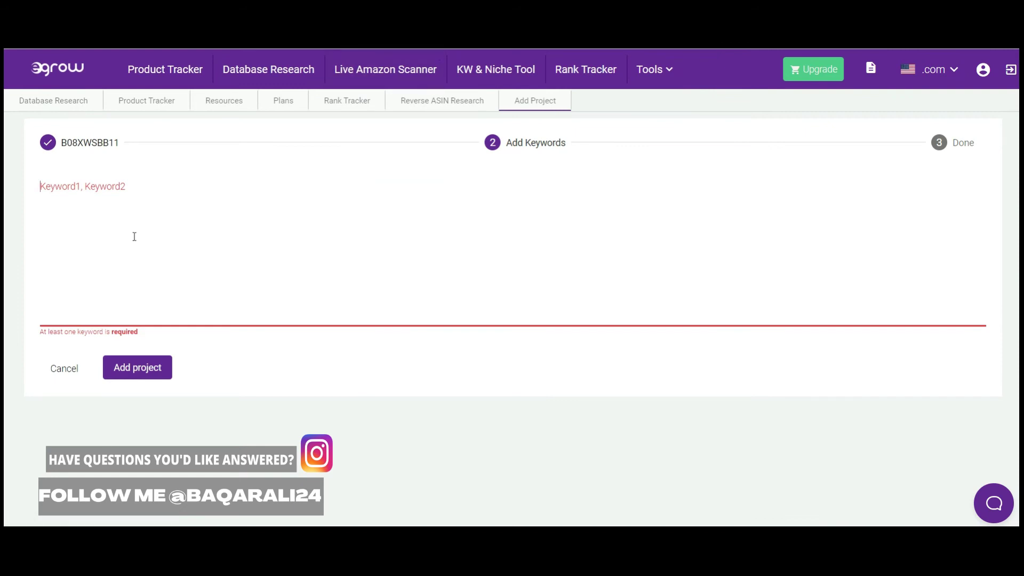
{"action": "type", "text": "baby"}
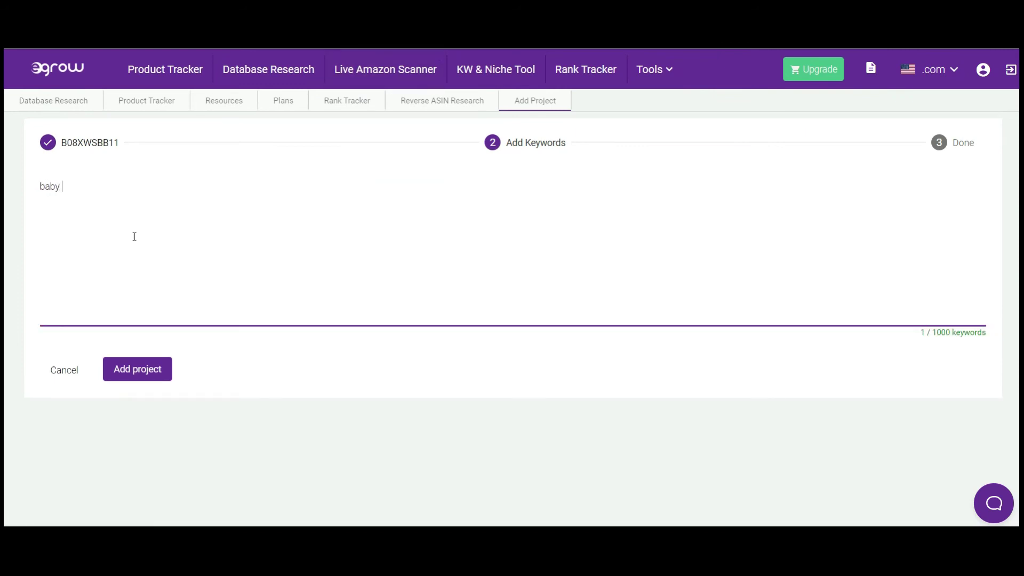
{"action": "type", "text": " playing fidget"}
{"action": "left_click", "coordinate": [133, 377]}
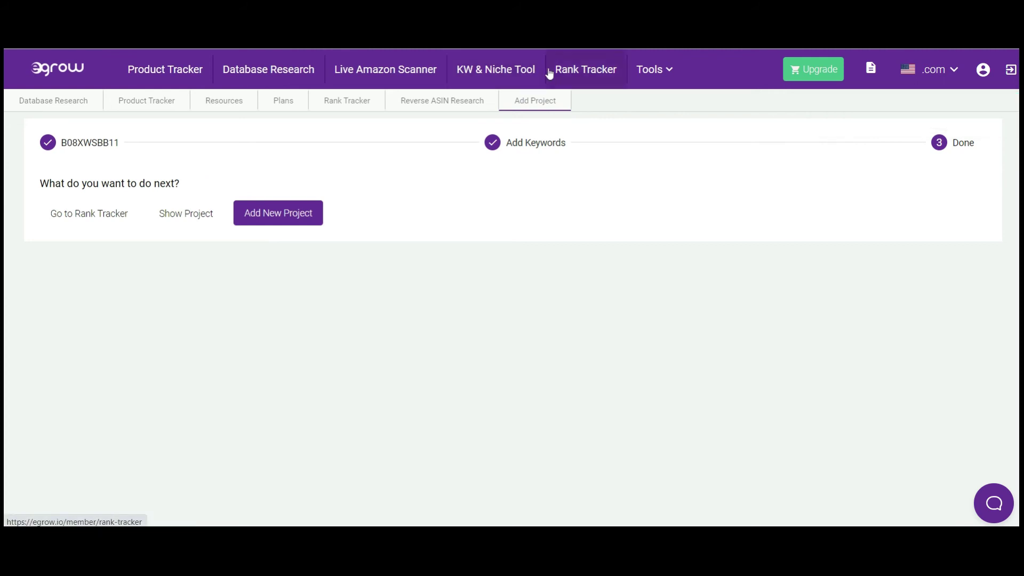
Step: Open the ASONA toy set's project in Rank Tracker to view its keyword data
{"action": "left_click", "coordinate": [580, 74]}
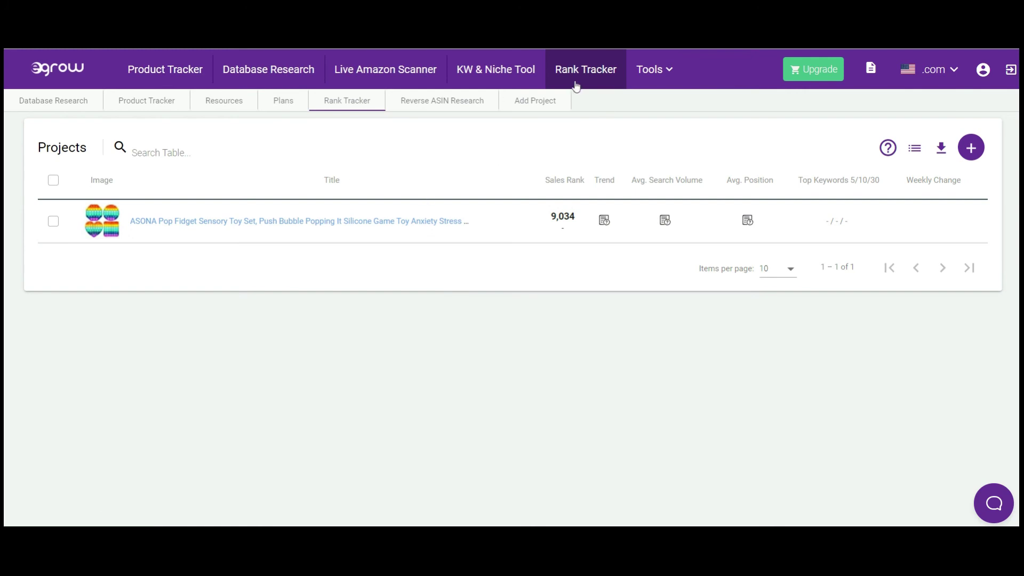
{"action": "left_click", "coordinate": [276, 222]}
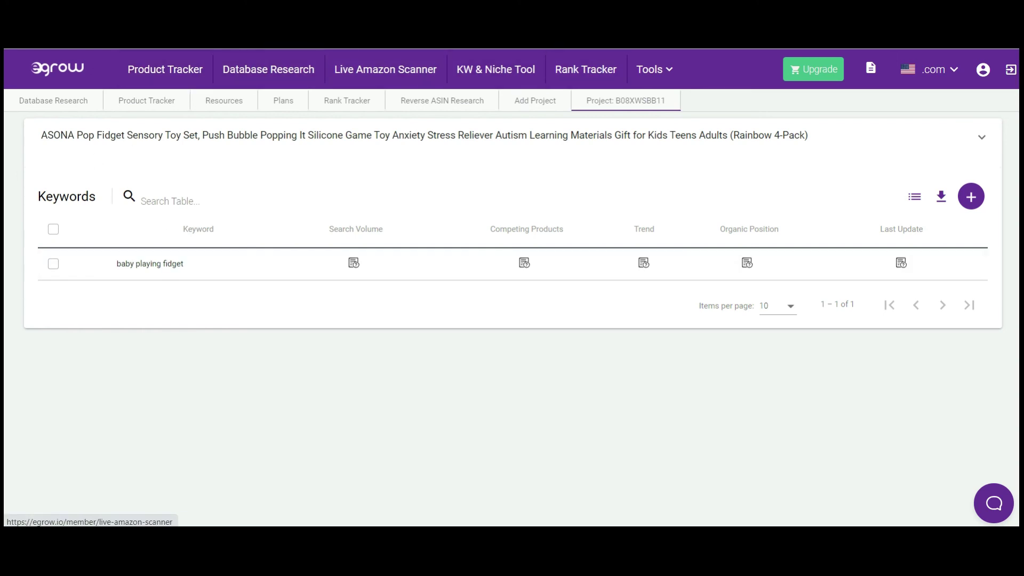
Step: Start adding a product in Product Tracker, using ASIN B08XWSBB11 copied from the toy set's product page, and continue to the tags
{"action": "left_click", "coordinate": [182, 79]}
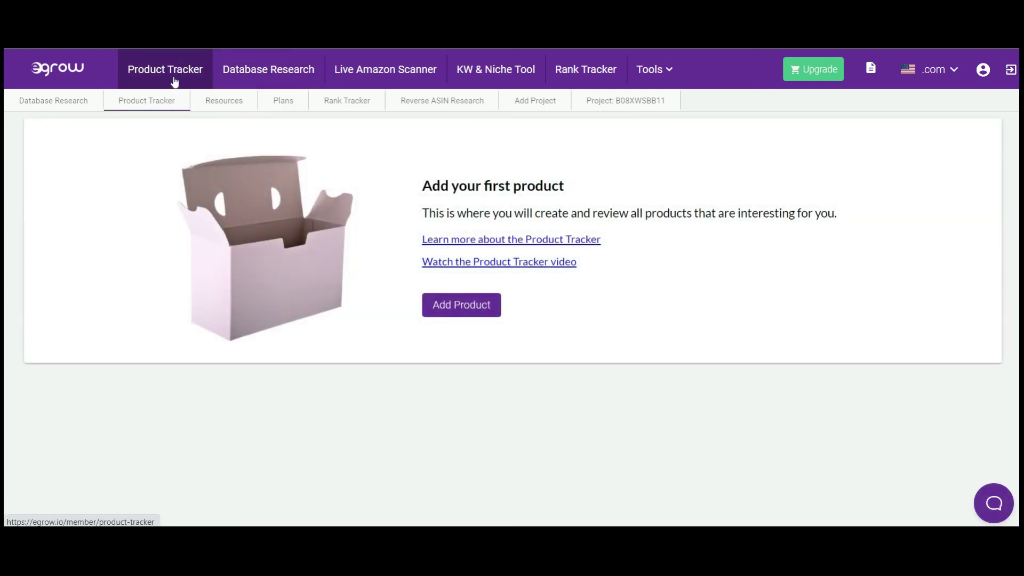
{"action": "left_click", "coordinate": [276, 77]}
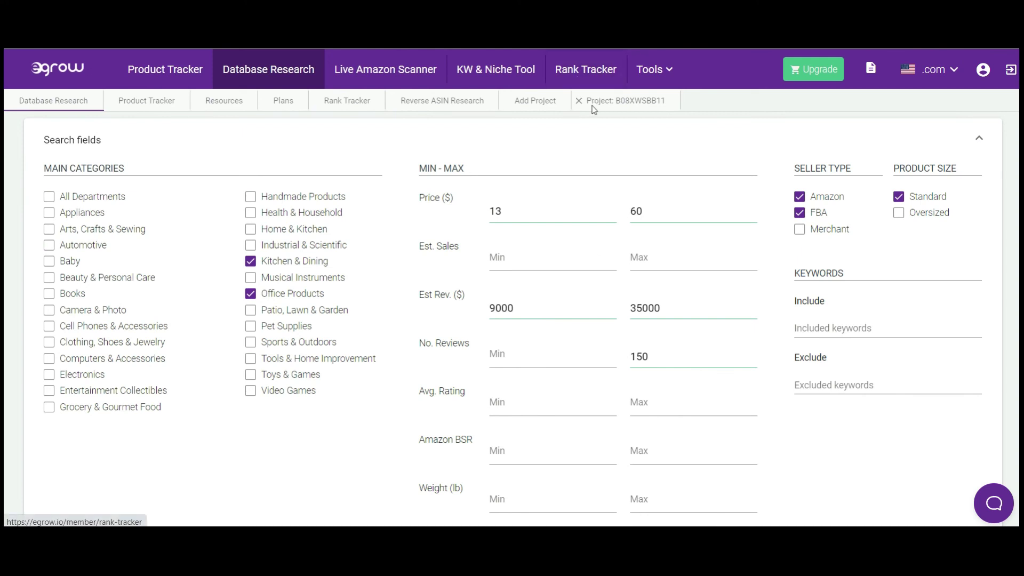
{"action": "left_click", "coordinate": [164, 79]}
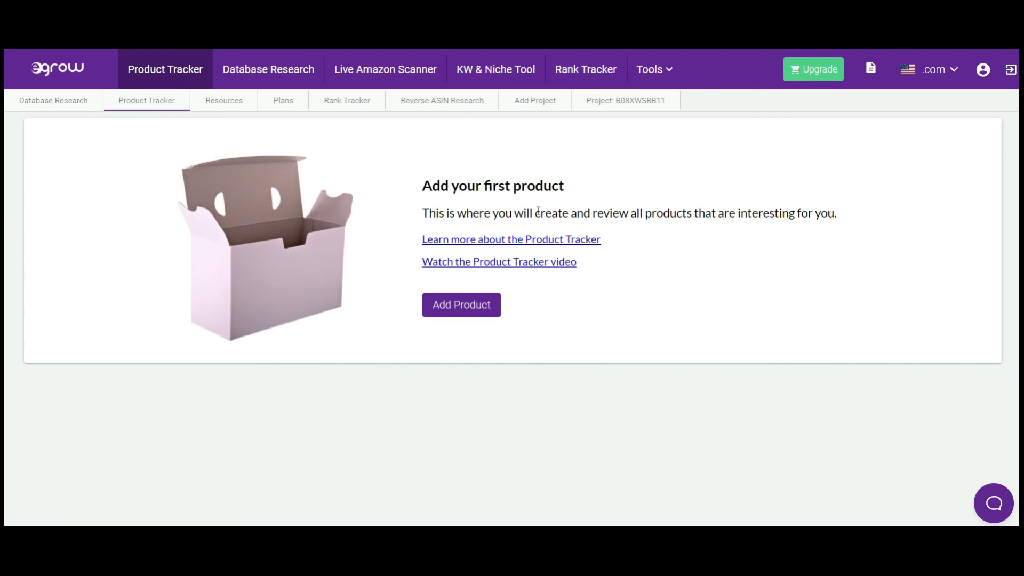
{"action": "left_click", "coordinate": [471, 308]}
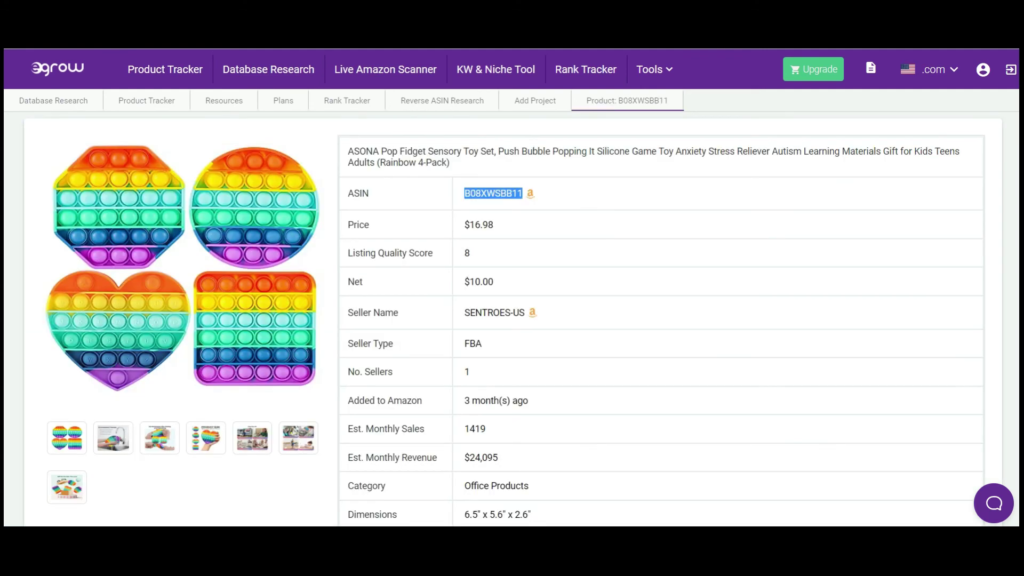
{"action": "left_click", "coordinate": [463, 201]}
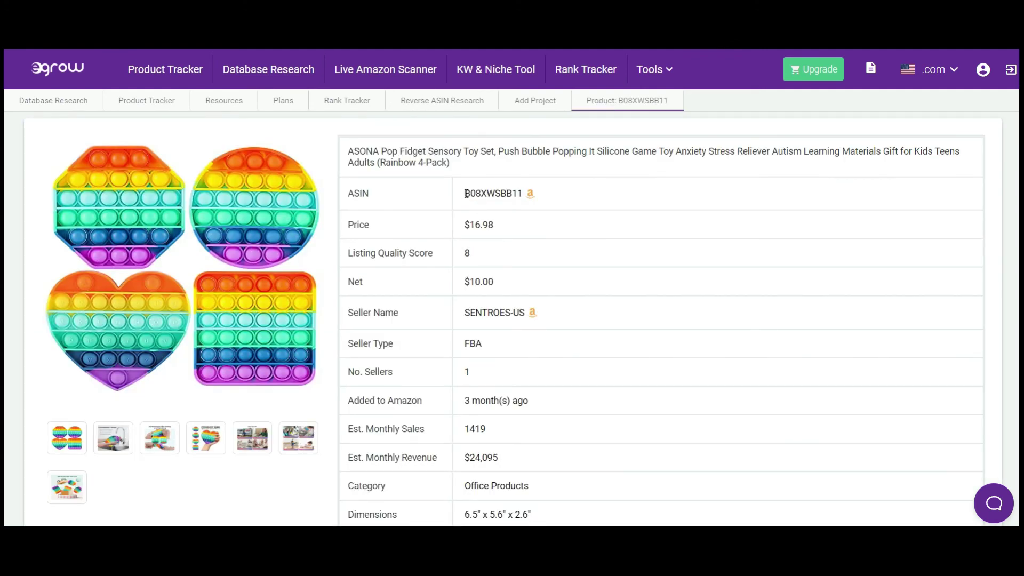
{"action": "left_click_drag", "start_coordinate": [464, 193], "coordinate": [520, 203]}
{"action": "right_click", "coordinate": [509, 193]}
{"action": "left_click", "coordinate": [524, 205]}
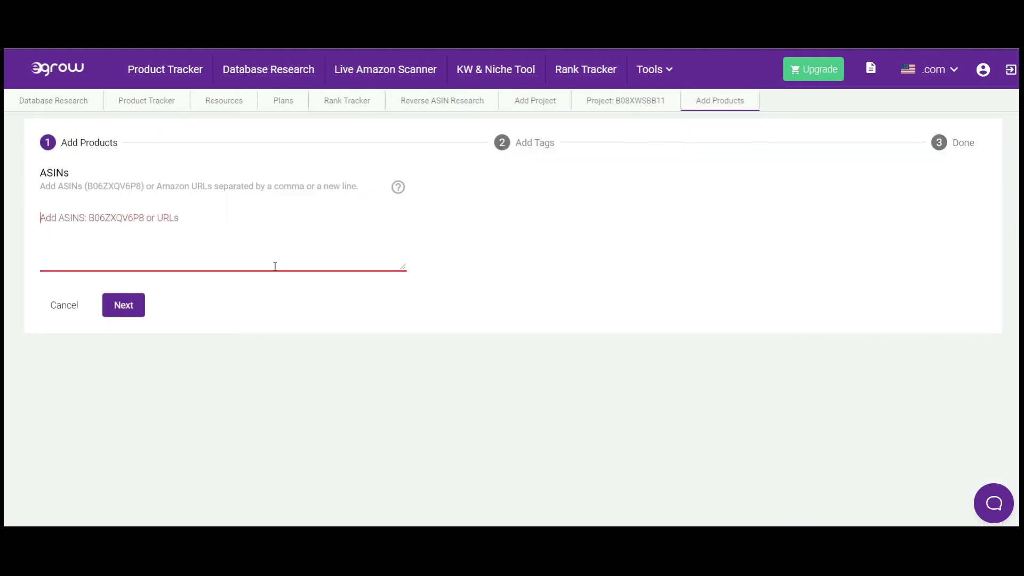
{"action": "key", "text": "ctrl+v"}
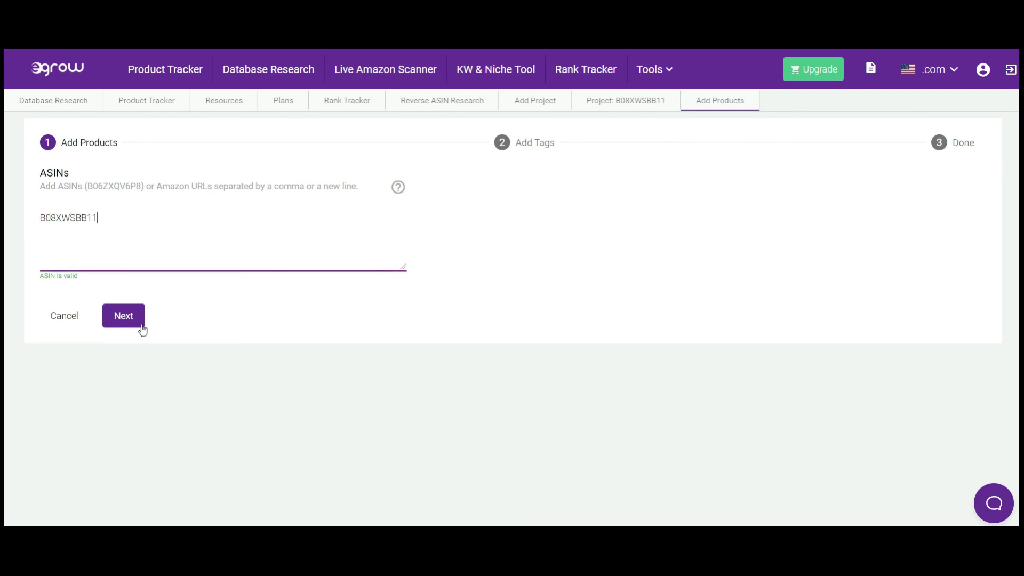
{"action": "left_click", "coordinate": [124, 317]}
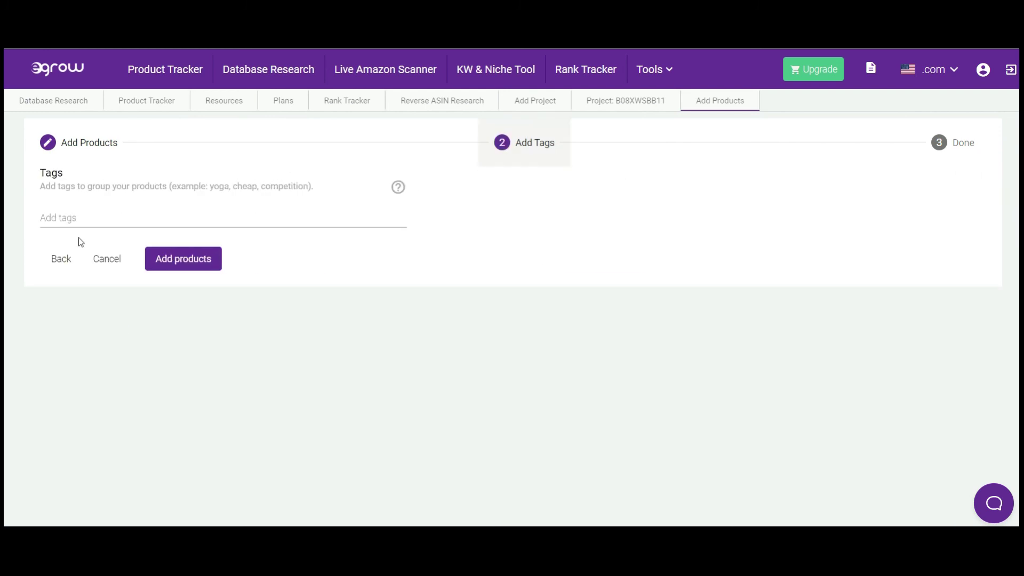
Step: Tag the product "baby product", add it, and return to Product Tracker
{"action": "left_click", "coordinate": [69, 216]}
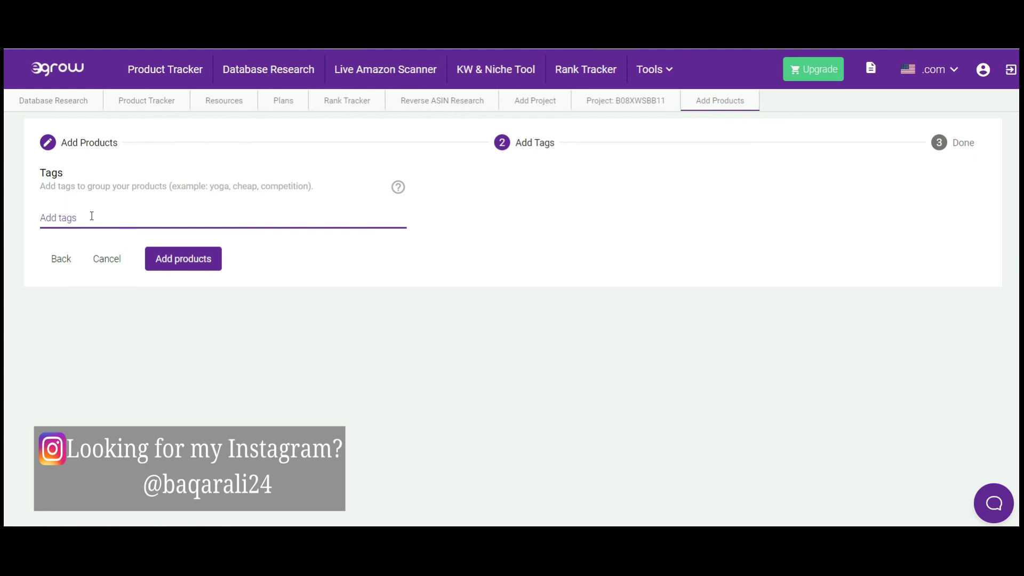
{"action": "type", "text": "baby product"}
{"action": "left_click", "coordinate": [188, 268]}
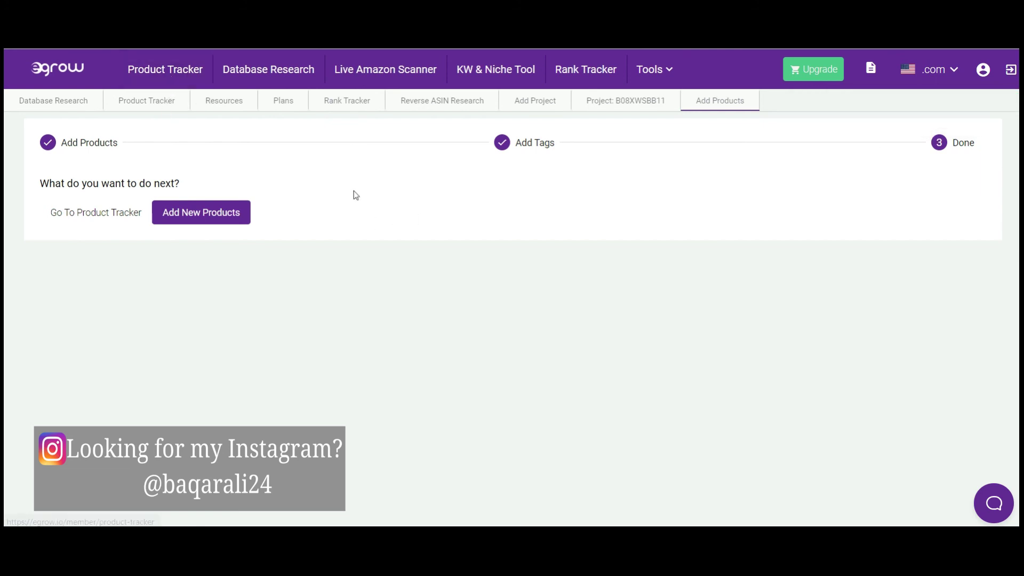
{"action": "left_click", "coordinate": [149, 81]}
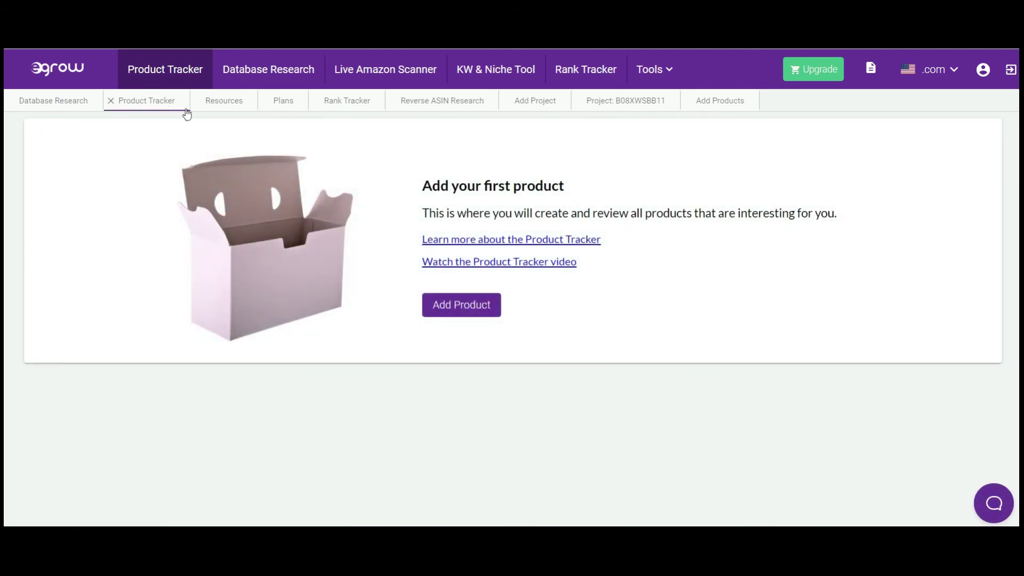
Step: Switch to the iBaste 2PCS fidget toy's Amazon listing and run the Egrow Amazon Scout extension on it
{"action": "left_click", "coordinate": [579, 77]}
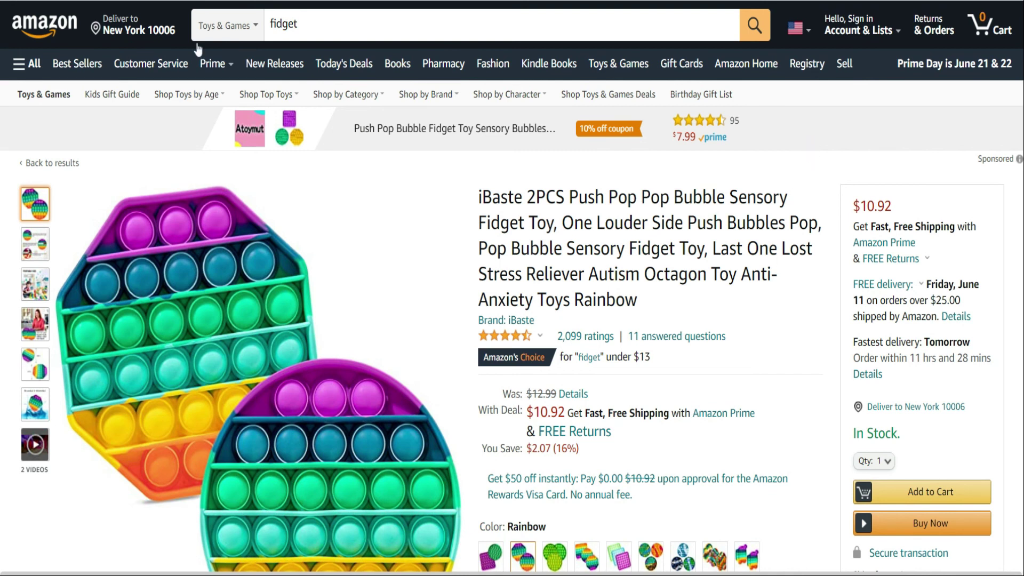
{"action": "left_click", "coordinate": [315, 25]}
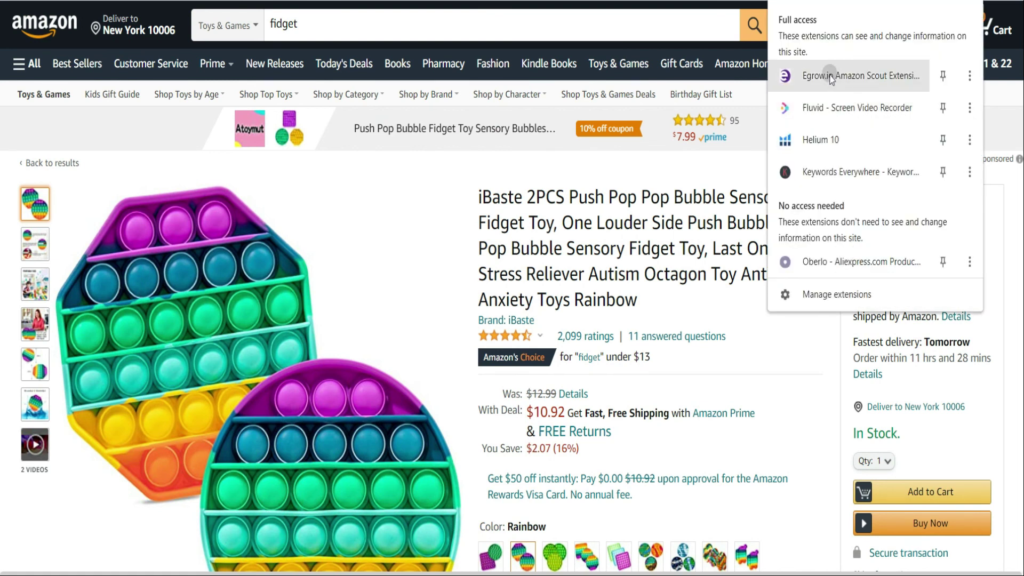
{"action": "left_click", "coordinate": [831, 80]}
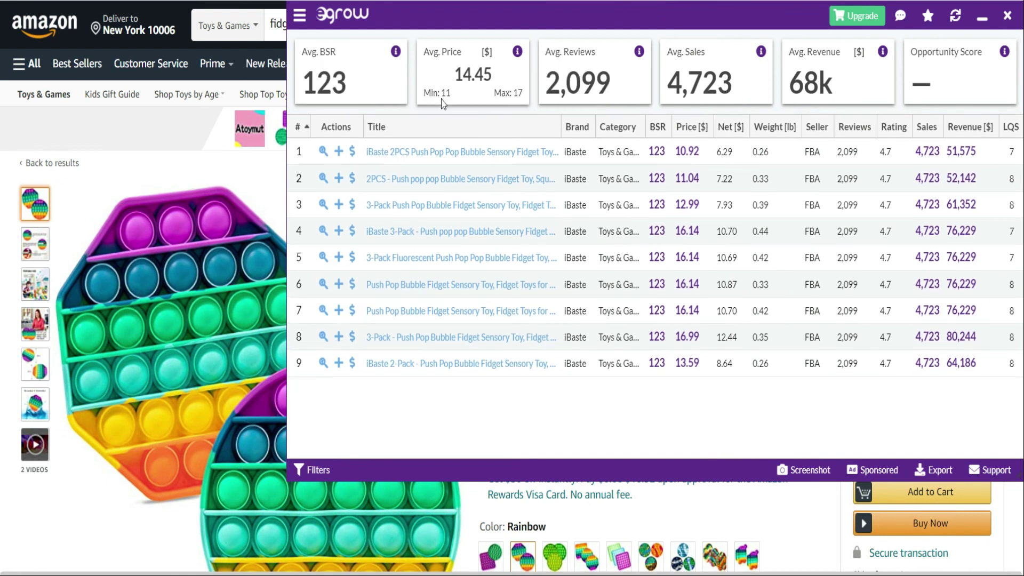
Step: Check the extension's average BSR, price, reviews, sales and revenue, and open the iBaste 2PCS Push Pop fidget toy from its results
{"action": "mouse_move", "coordinate": [573, 97]}
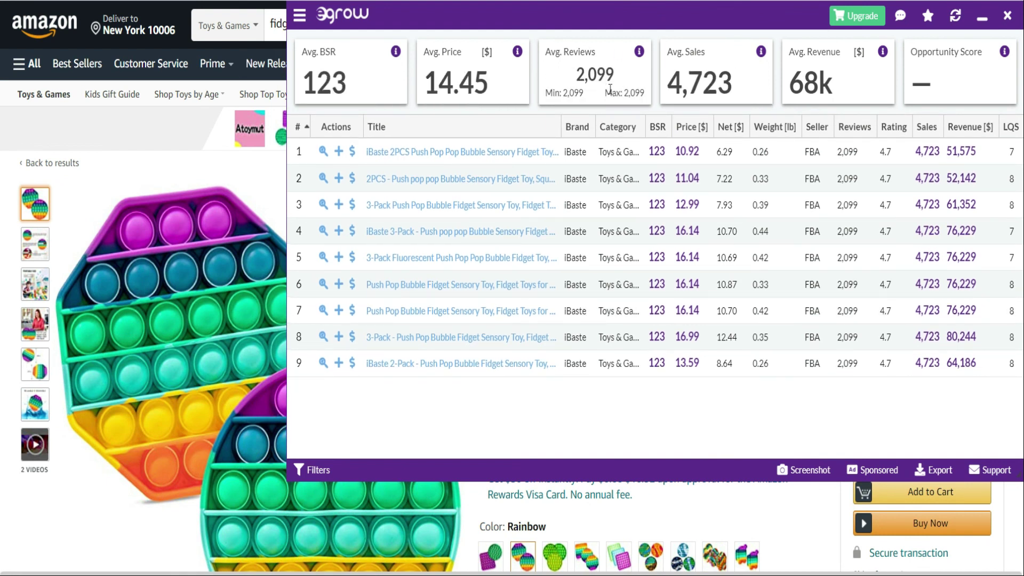
{"action": "mouse_move", "coordinate": [848, 91]}
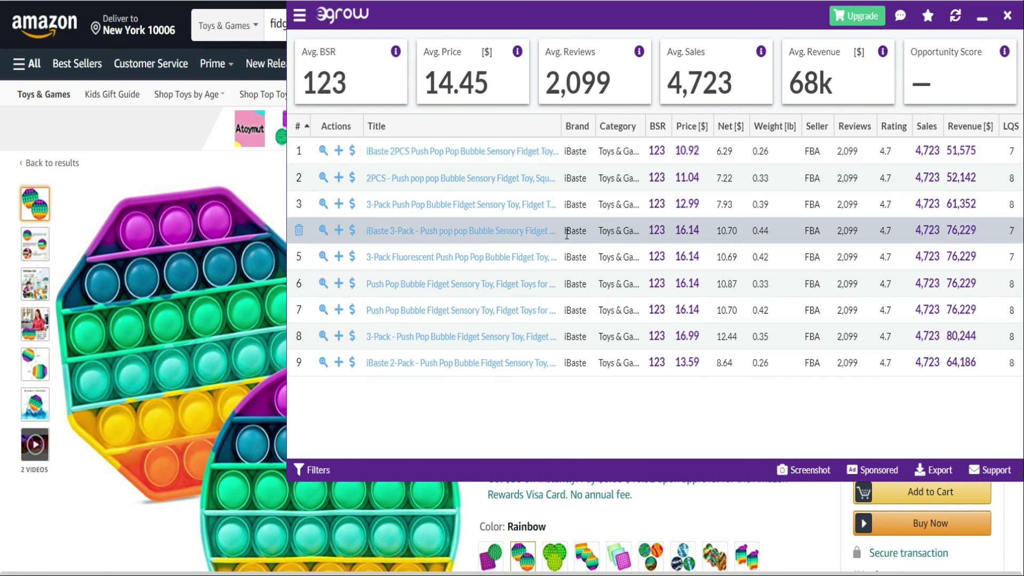
{"action": "mouse_move", "coordinate": [320, 98]}
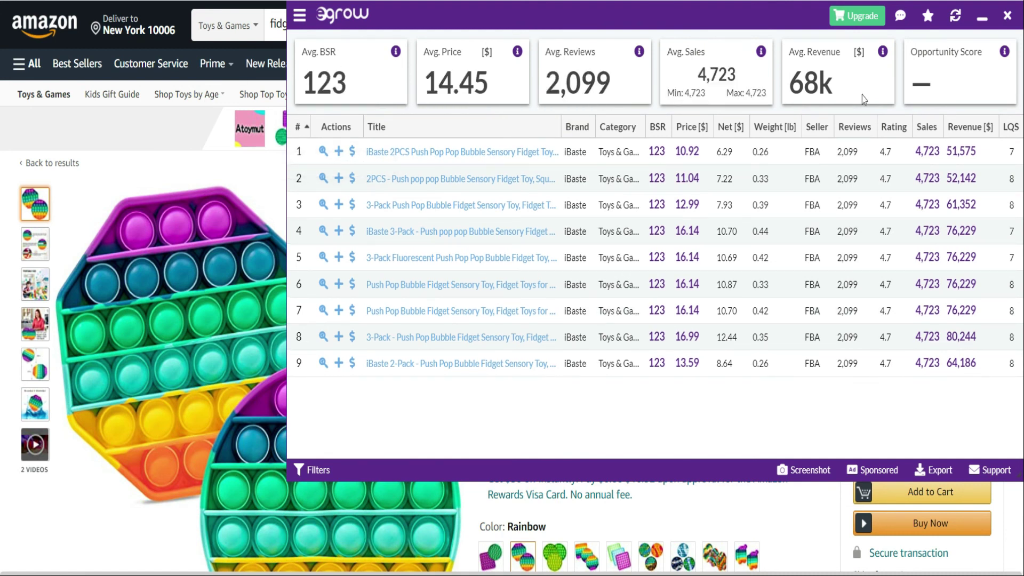
{"action": "mouse_move", "coordinate": [503, 156]}
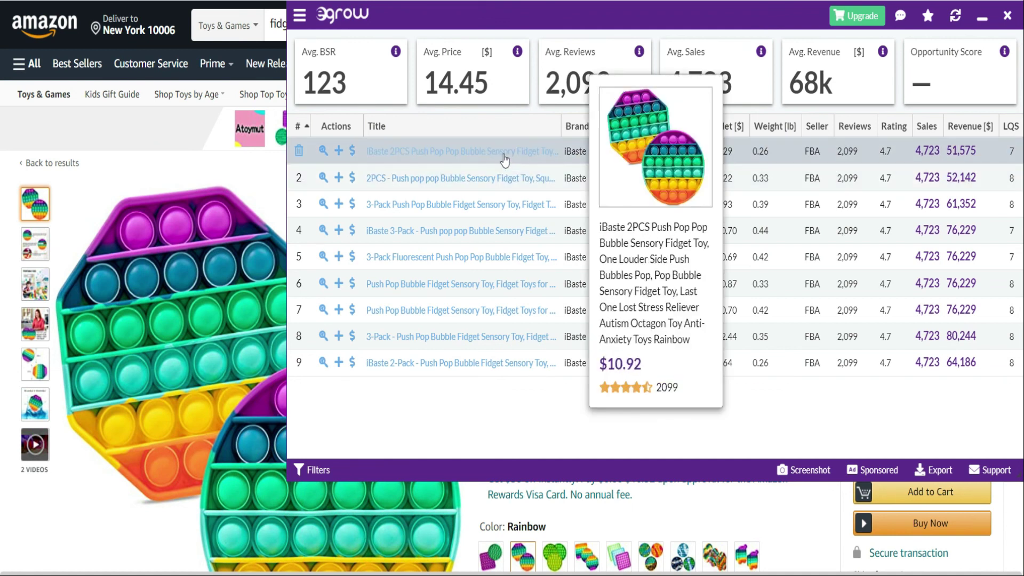
{"action": "left_click", "coordinate": [503, 157]}
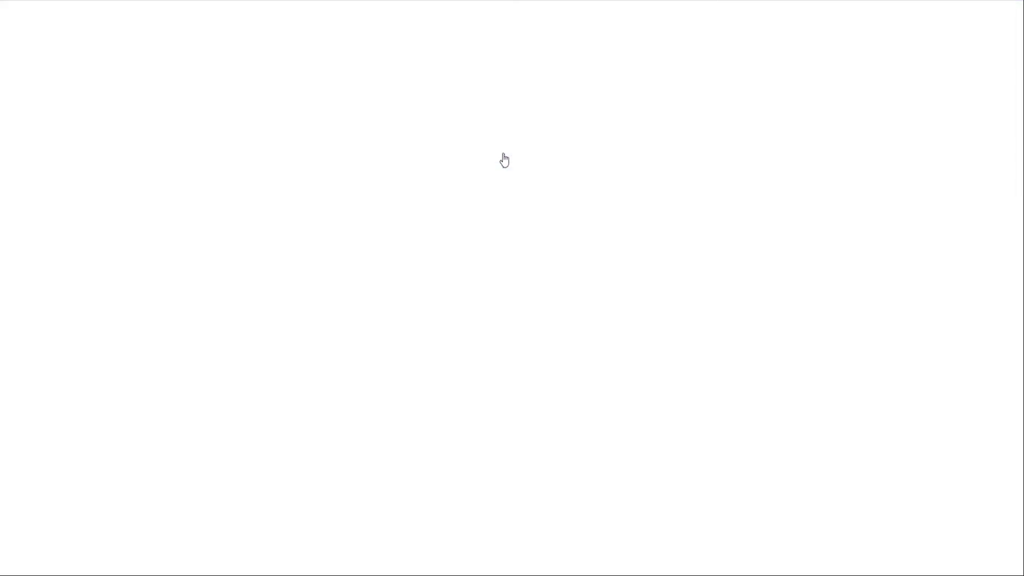